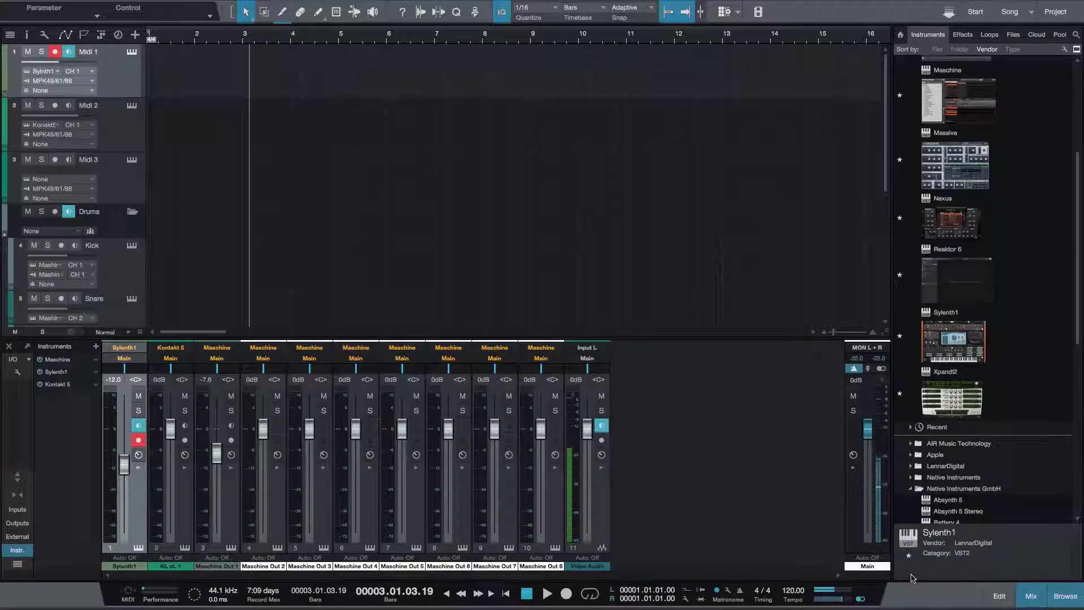
# Hide the mix console and open the Sylenth1 instrument of the Midi 1 track, moving its window clear of the ruler.
pyautogui.click(1032, 595)
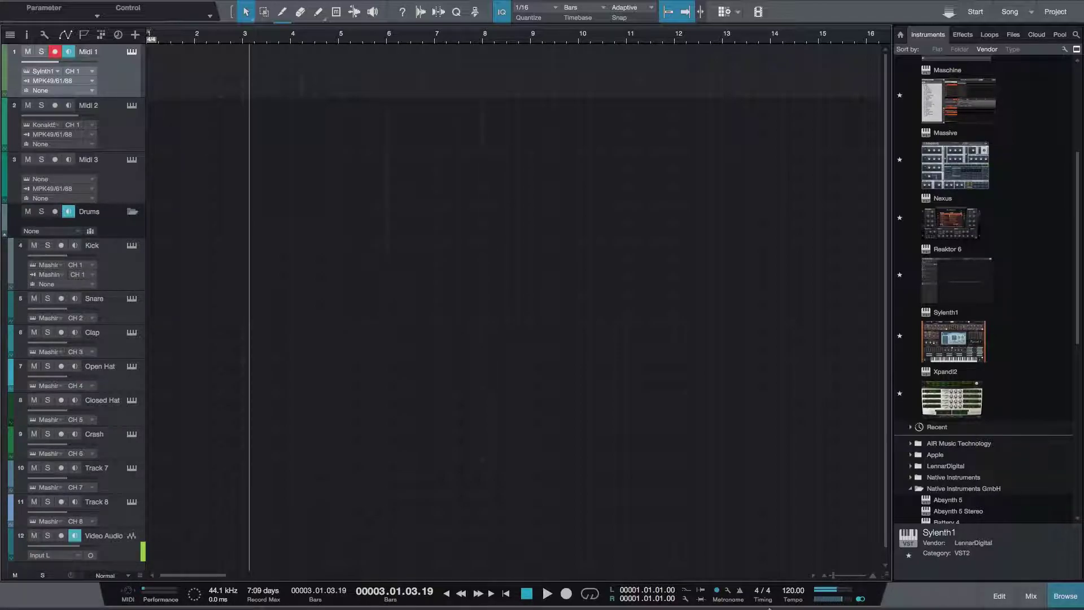
pyautogui.click(132, 53)
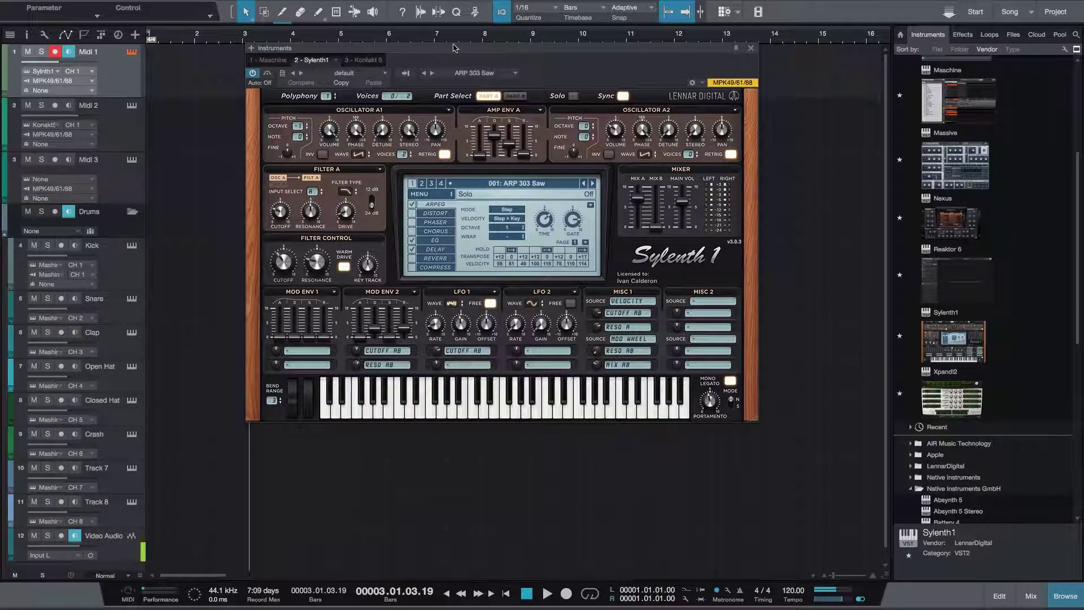
pyautogui.moveTo(512, 58); pyautogui.dragTo(533, 71)
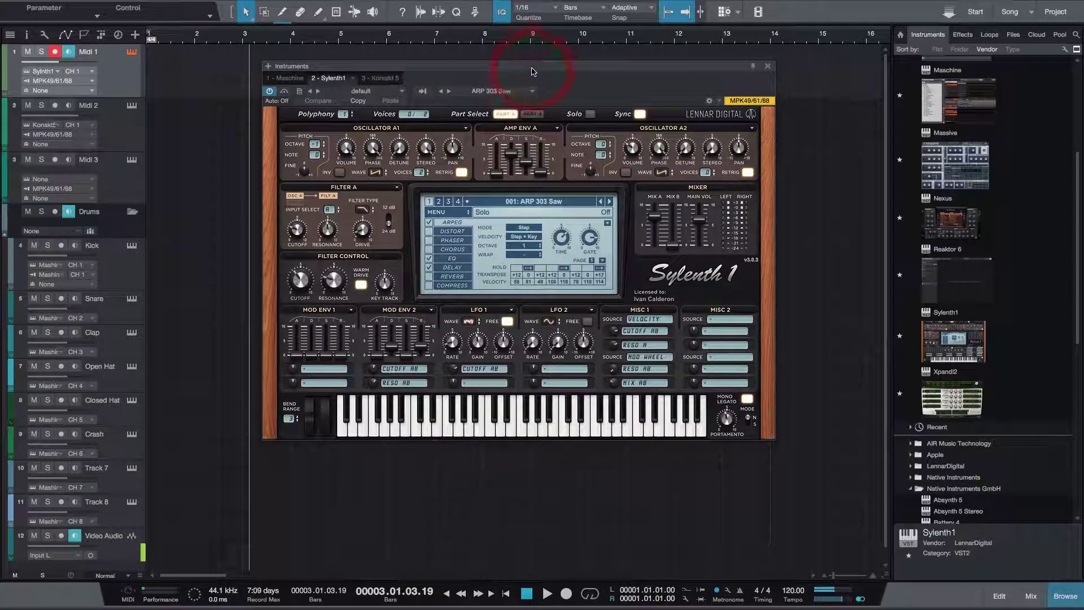
# Switch Sylenth1 to the OldSkool skin and back to the Sylenth 3.0 skin.
pyautogui.click(464, 213)
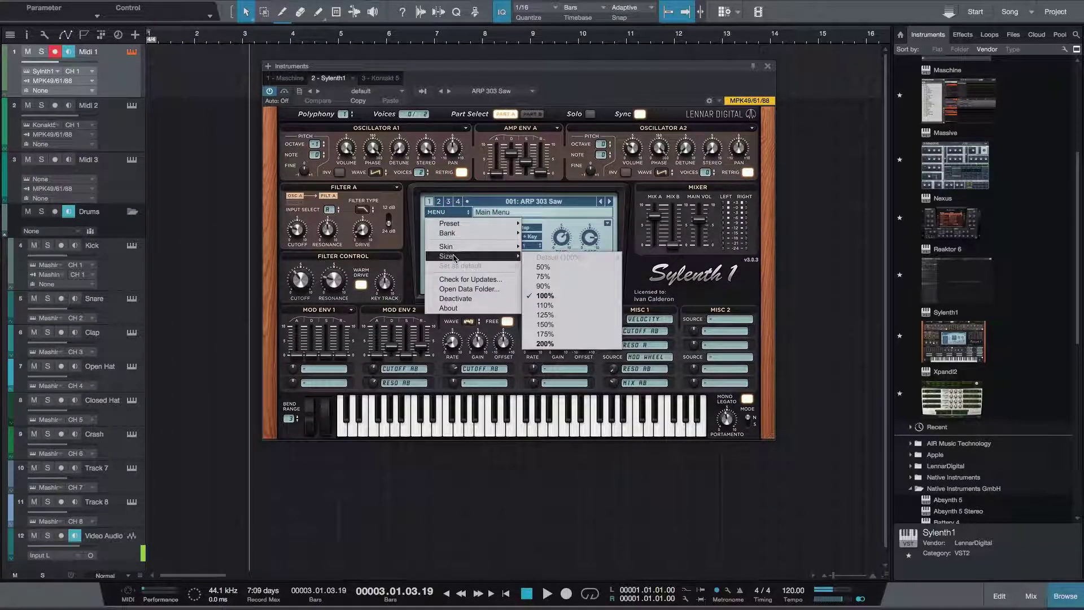
pyautogui.moveTo(469, 246)
pyautogui.click(570, 287)
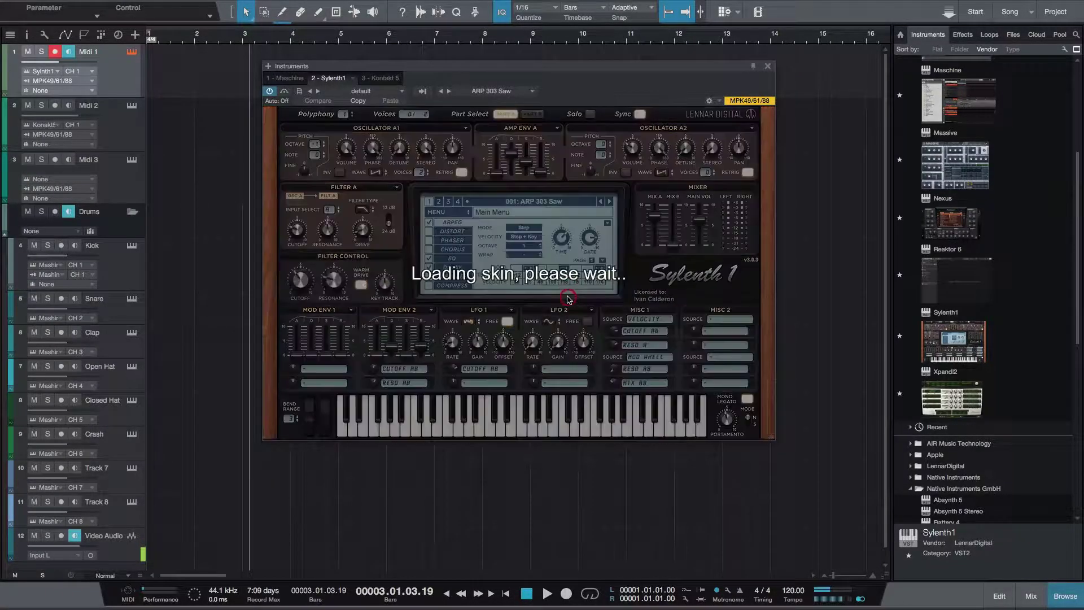
pyautogui.click(446, 213)
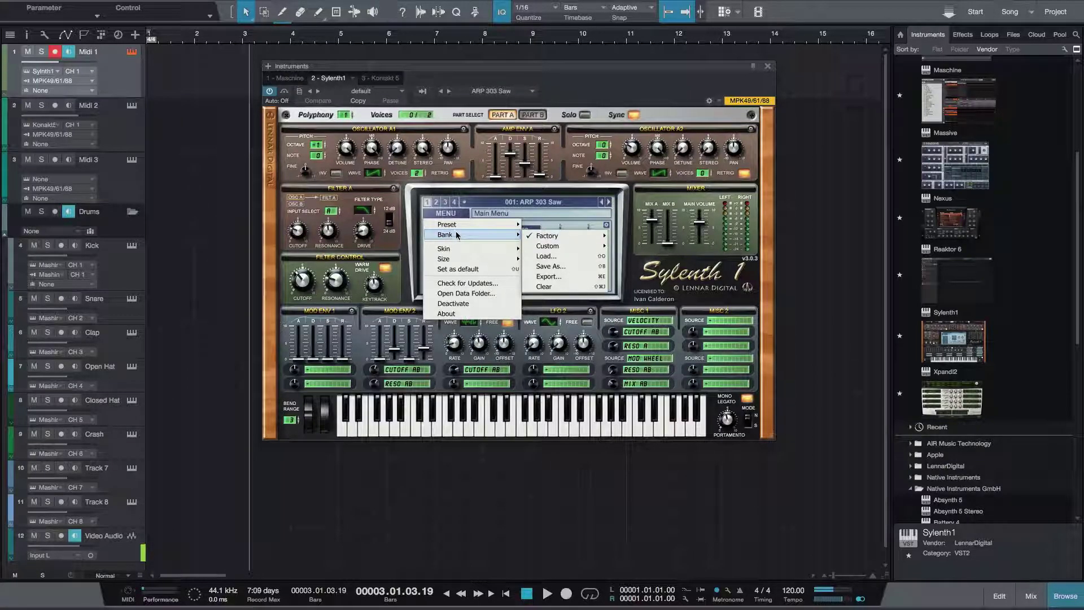
pyautogui.moveTo(452, 248)
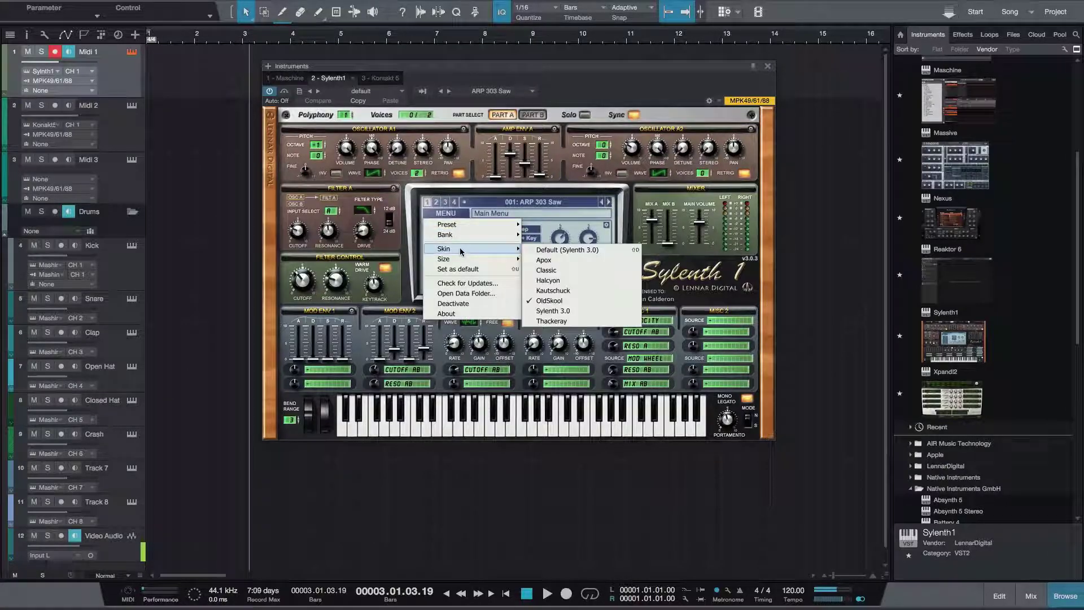
pyautogui.click(560, 311)
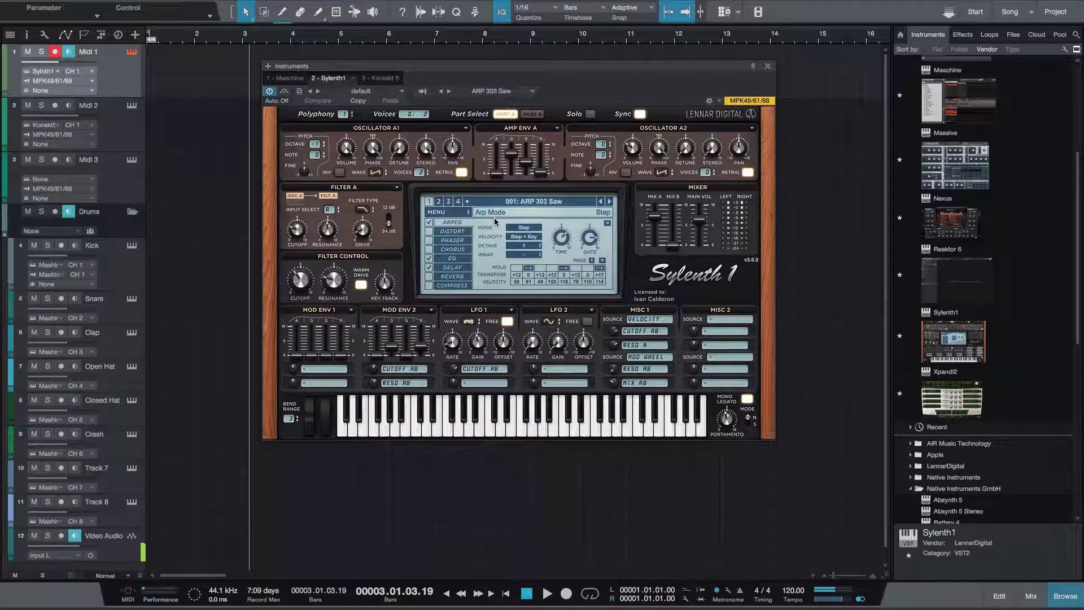
# Examine Sylenth1's preset commands and its factory and custom preset banks.
pyautogui.click(452, 212)
pyautogui.moveTo(438, 226)
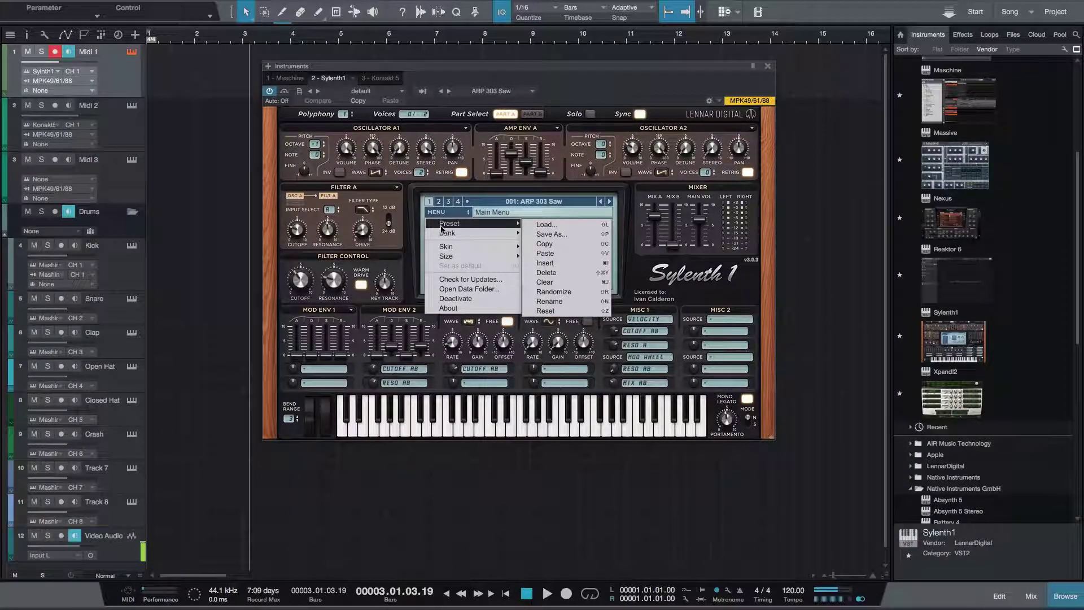
pyautogui.click(437, 214)
pyautogui.click(437, 213)
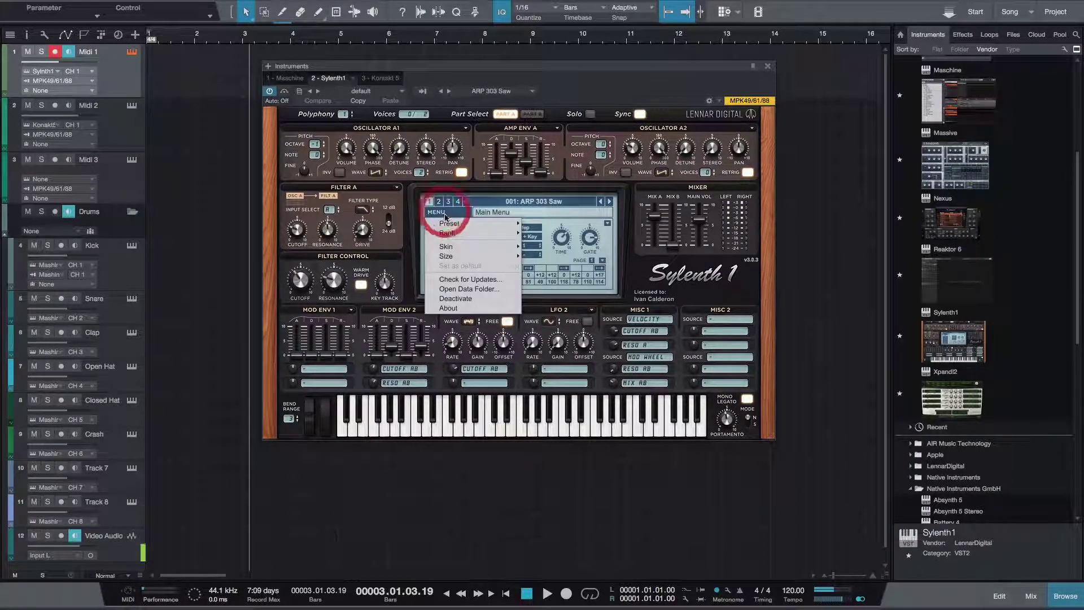
pyautogui.moveTo(455, 233)
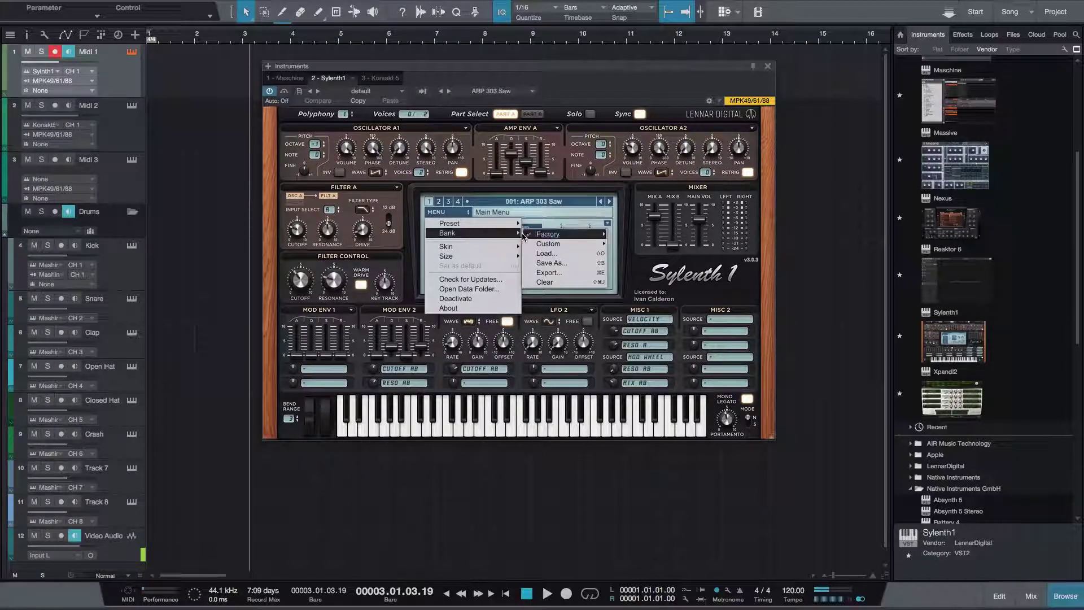
pyautogui.moveTo(545, 235)
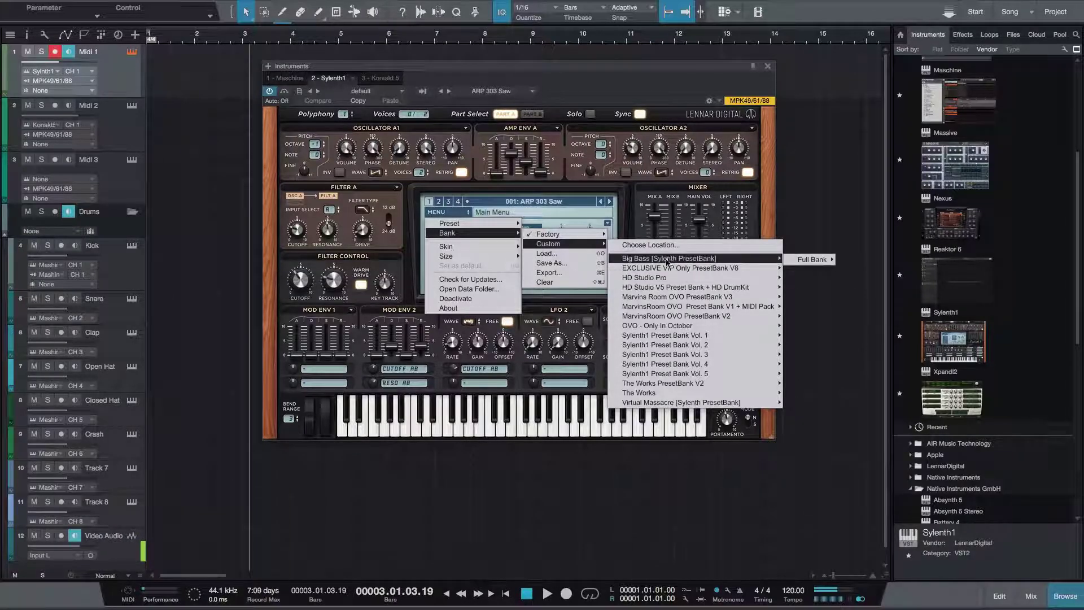
pyautogui.moveTo(685, 270)
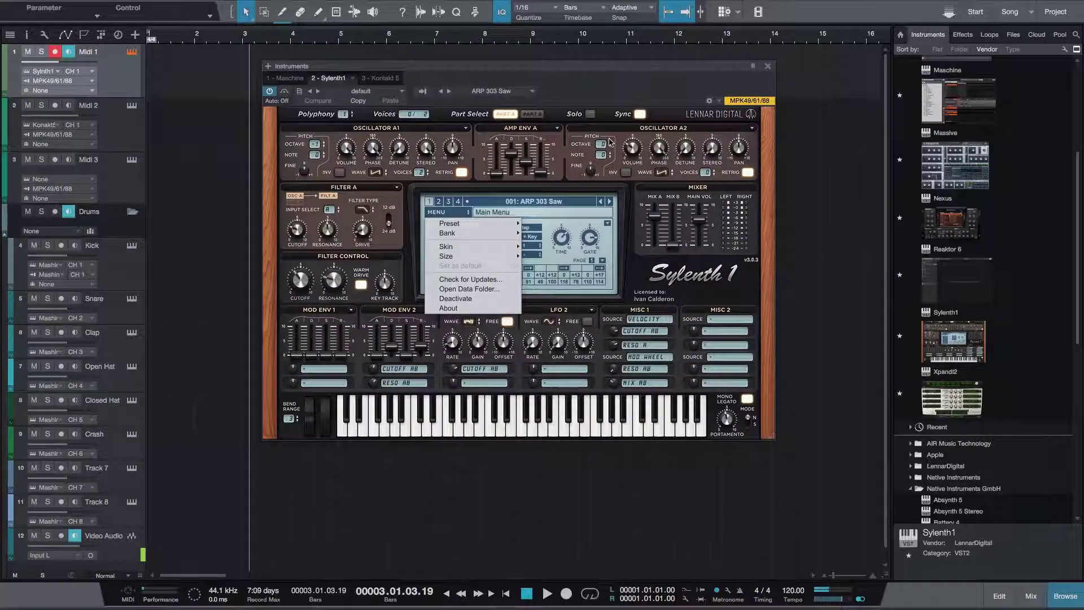
pyautogui.click(634, 85)
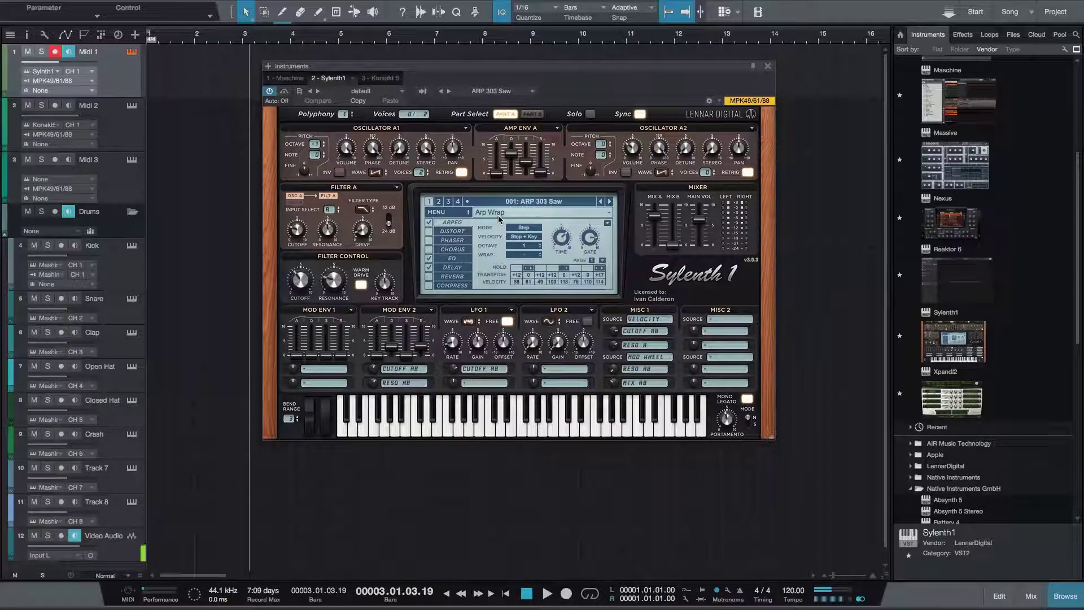
# Load the custom bank OVO Only In October V1 into Sylenth1 and select the PAD #5 preset.
pyautogui.moveTo(464, 66); pyautogui.dragTo(463, 89)
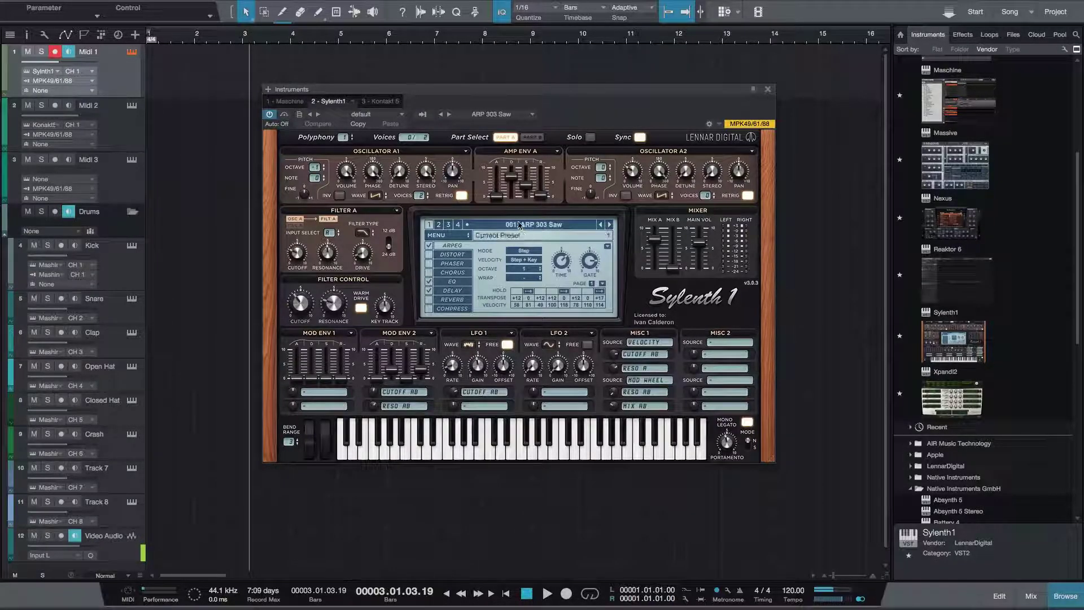
pyautogui.click(451, 235)
pyautogui.moveTo(456, 258)
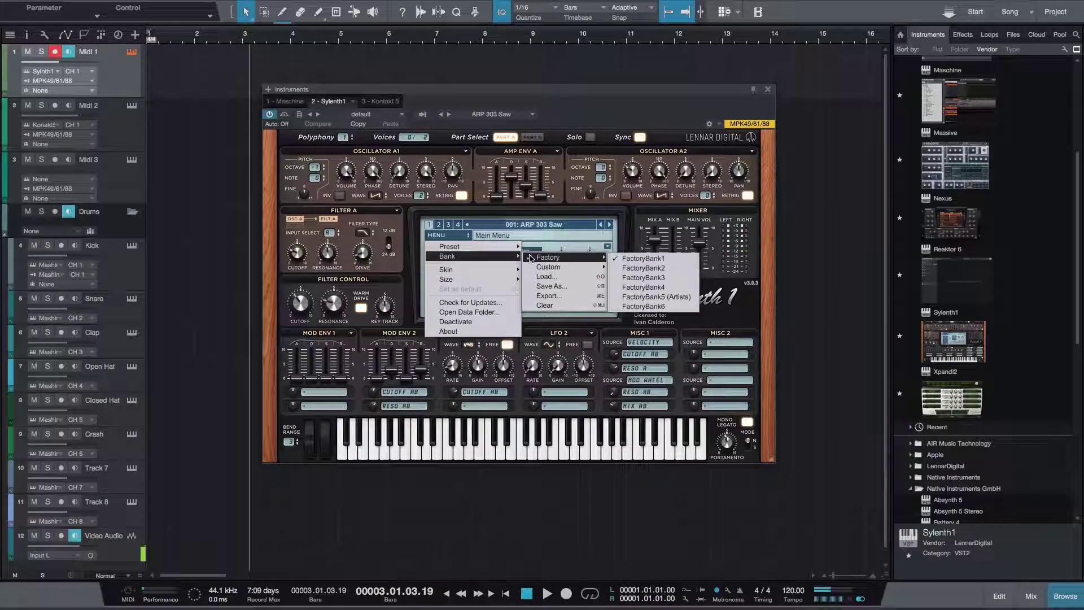
pyautogui.moveTo(577, 270)
pyautogui.moveTo(759, 350)
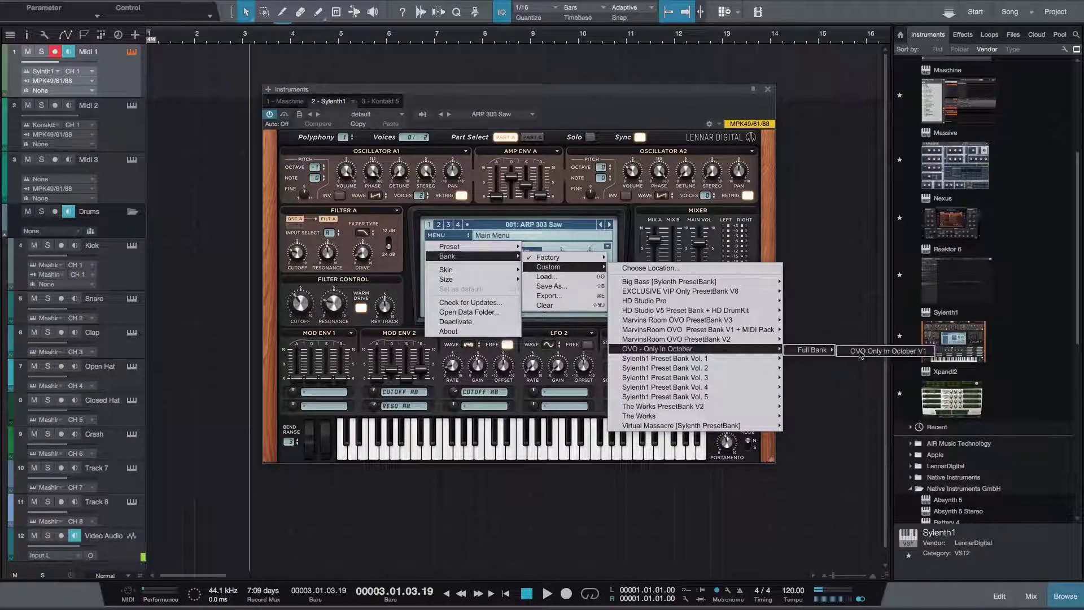
pyautogui.click(858, 350)
pyautogui.click(522, 225)
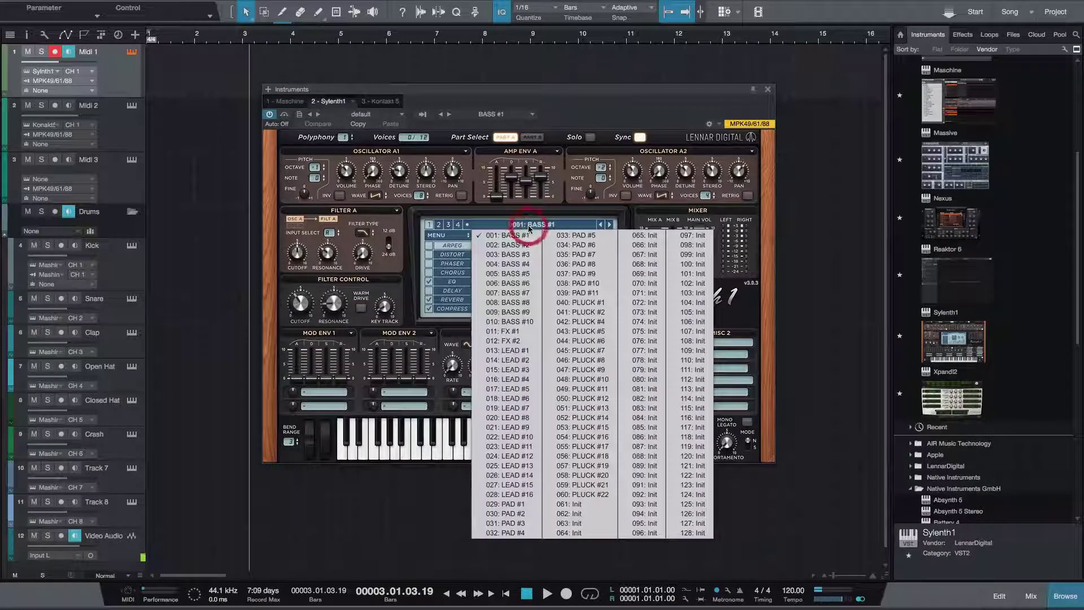
pyautogui.click(592, 239)
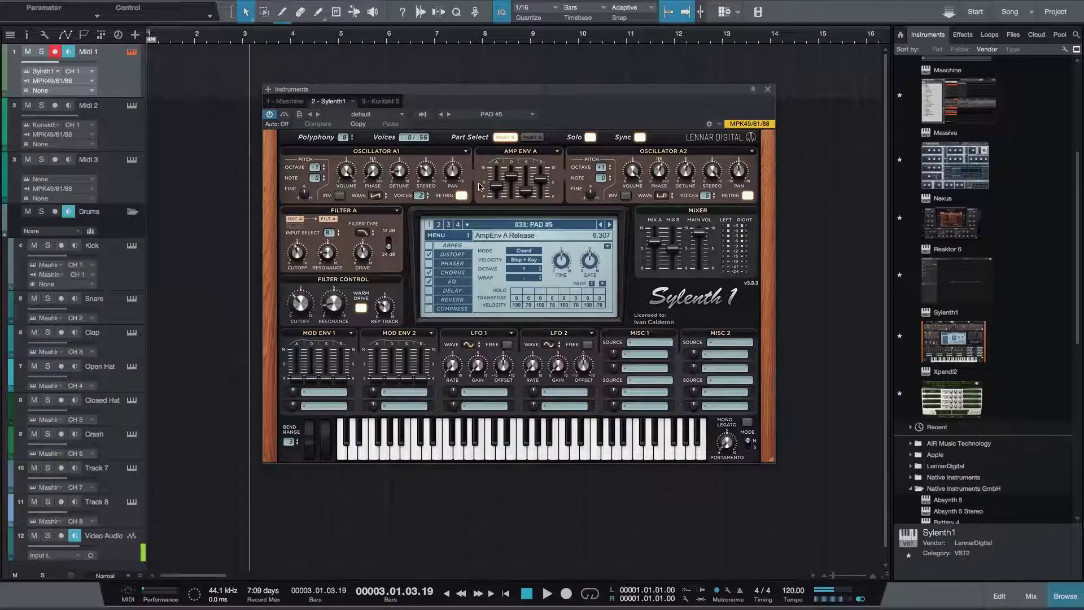
# Set the amp envelope A attack to 0 and review the waveform choices of oscillator A1.
pyautogui.moveTo(496, 189); pyautogui.dragTo(494, 244)
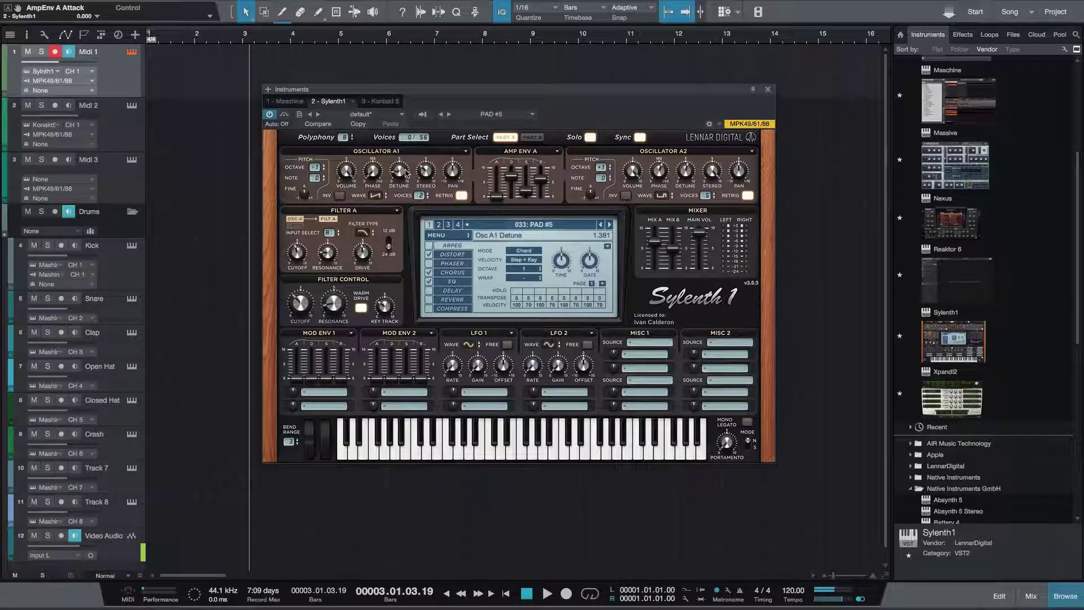
pyautogui.click(375, 195)
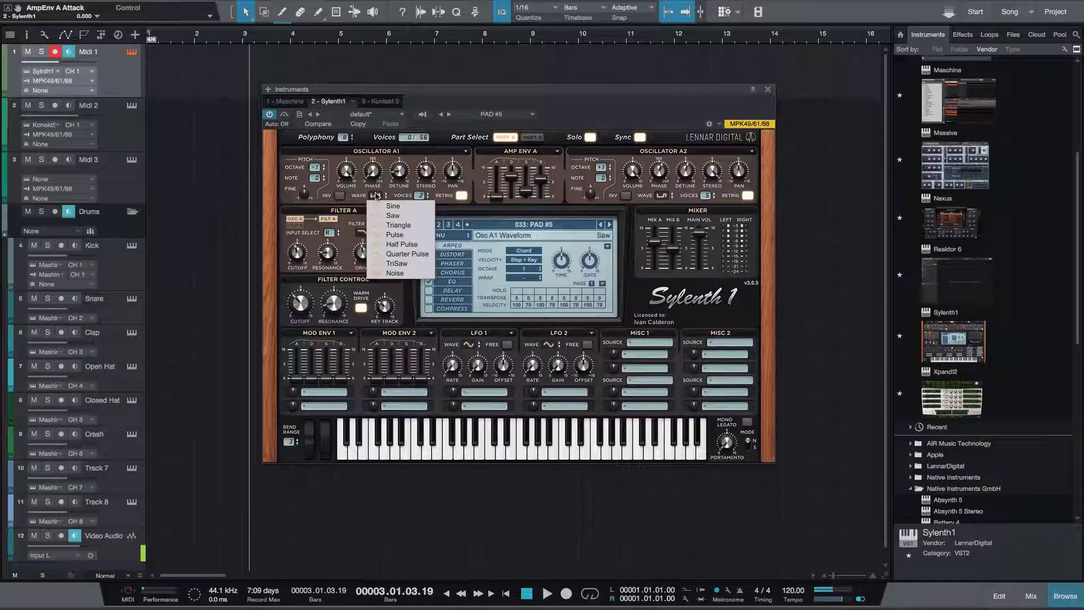
pyautogui.click(469, 100)
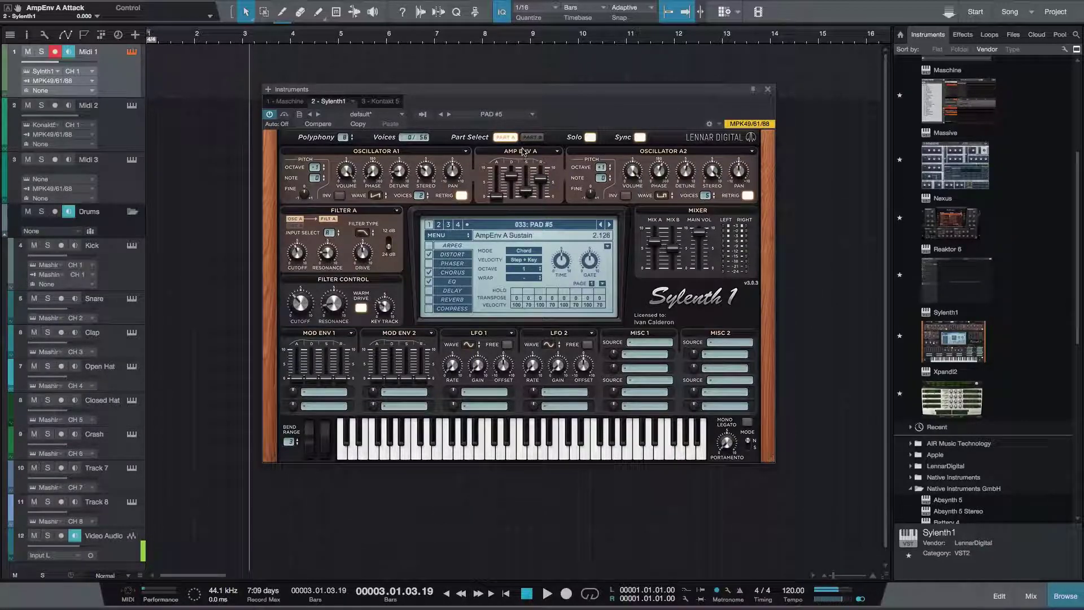
# Review the filter A types and adjust the filter A cutoff to about 3.895.
pyautogui.click(364, 234)
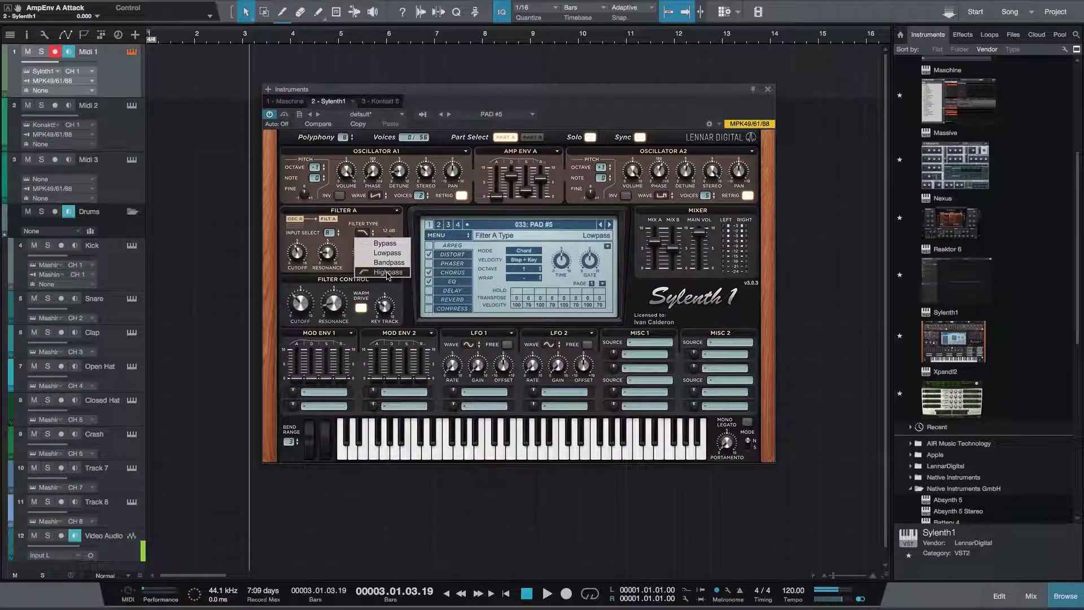
pyautogui.click(298, 253)
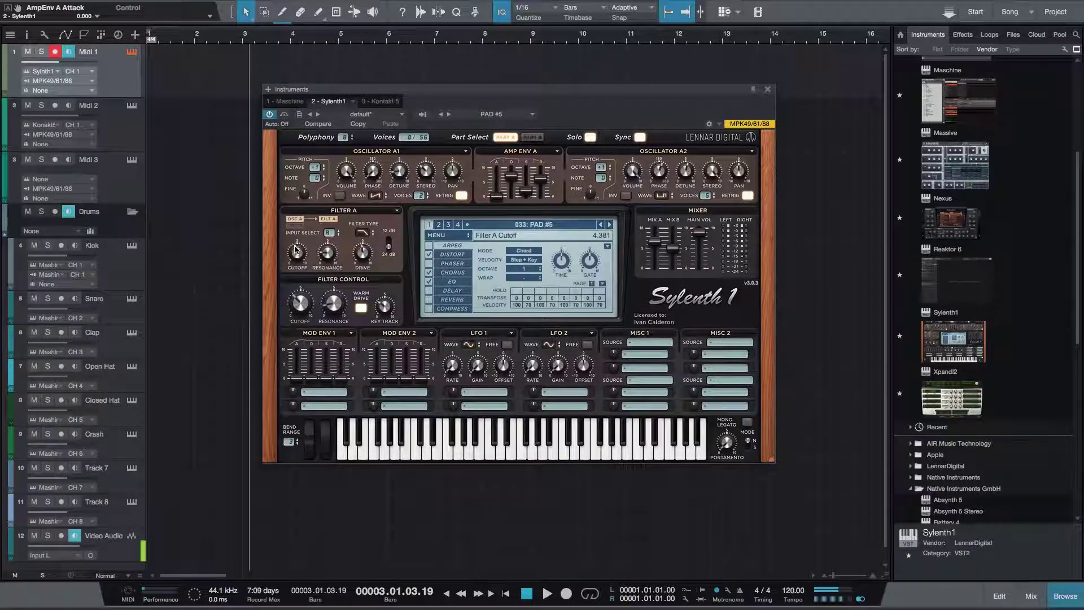
pyautogui.moveTo(299, 252); pyautogui.dragTo(304, 217)
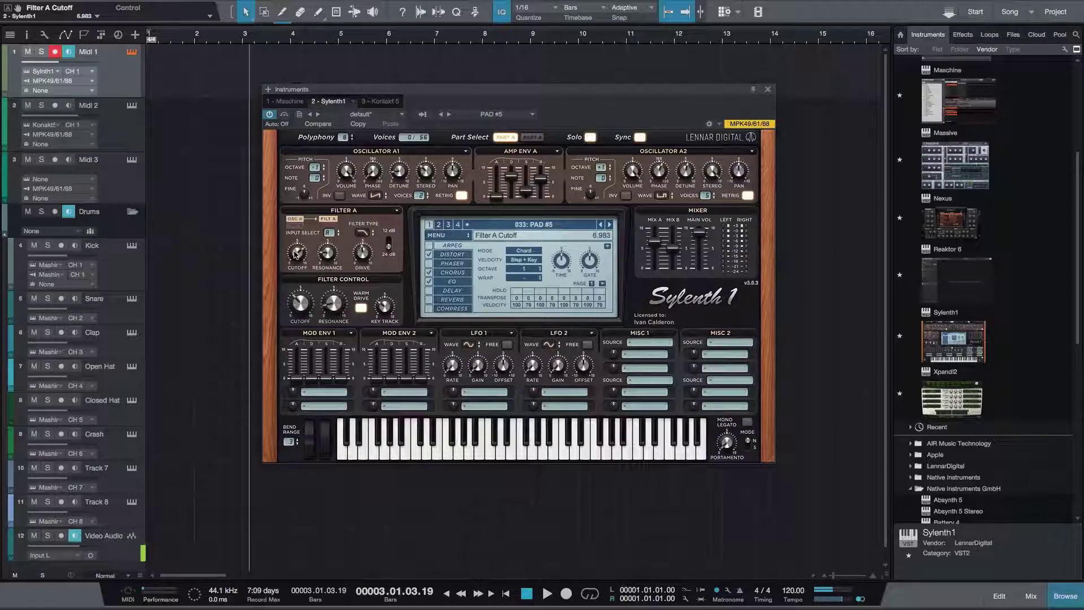
pyautogui.moveTo(296, 254); pyautogui.dragTo(290, 309)
pyautogui.moveTo(297, 257); pyautogui.dragTo(294, 234)
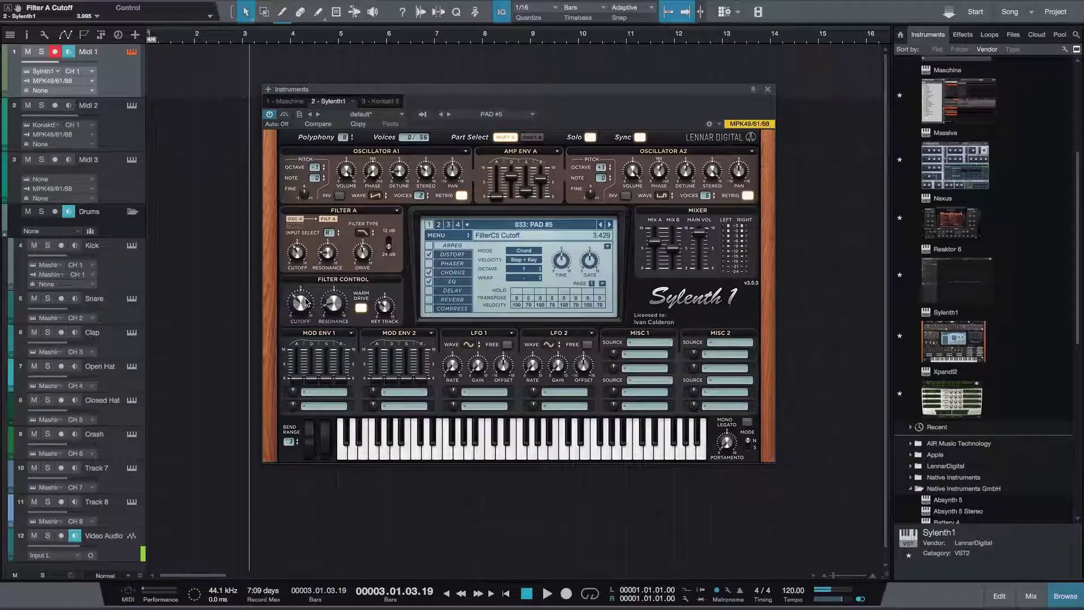
# Switch from Sylenth1 to the Kontakt 5 instrument on the Midi 2 track and browse its installed libraries.
pyautogui.click(768, 89)
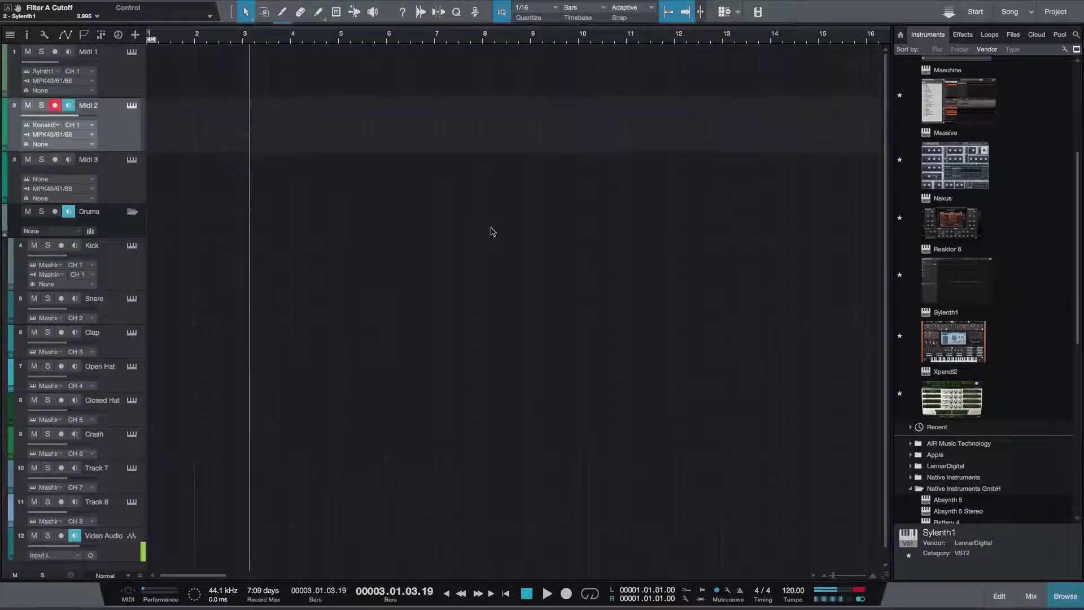
pyautogui.click(132, 108)
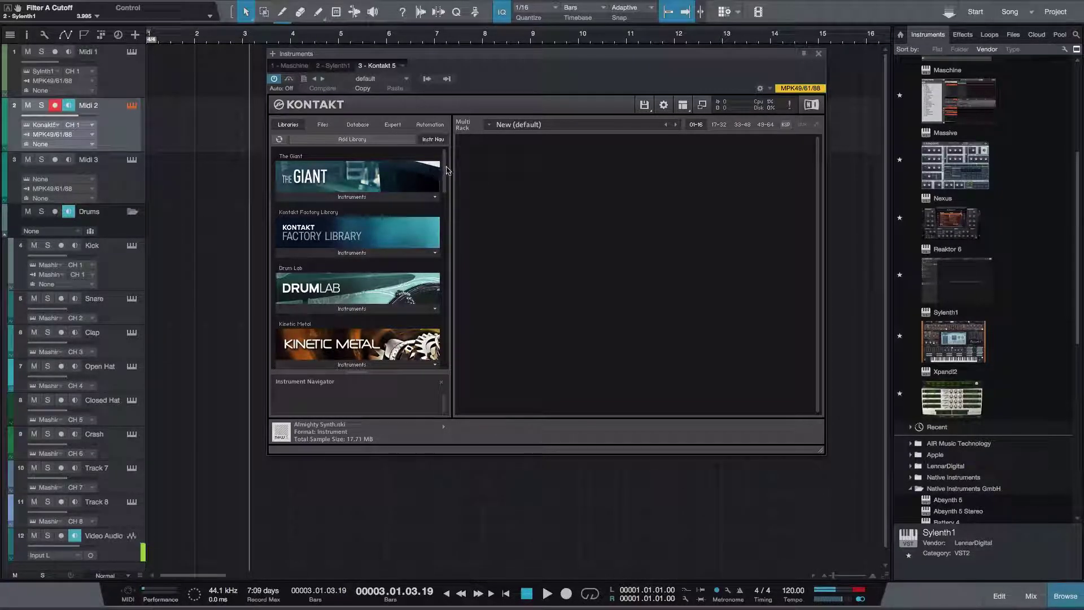
pyautogui.scroll(-2, 444, 170)
pyautogui.moveTo(442, 171); pyautogui.dragTo(449, 139)
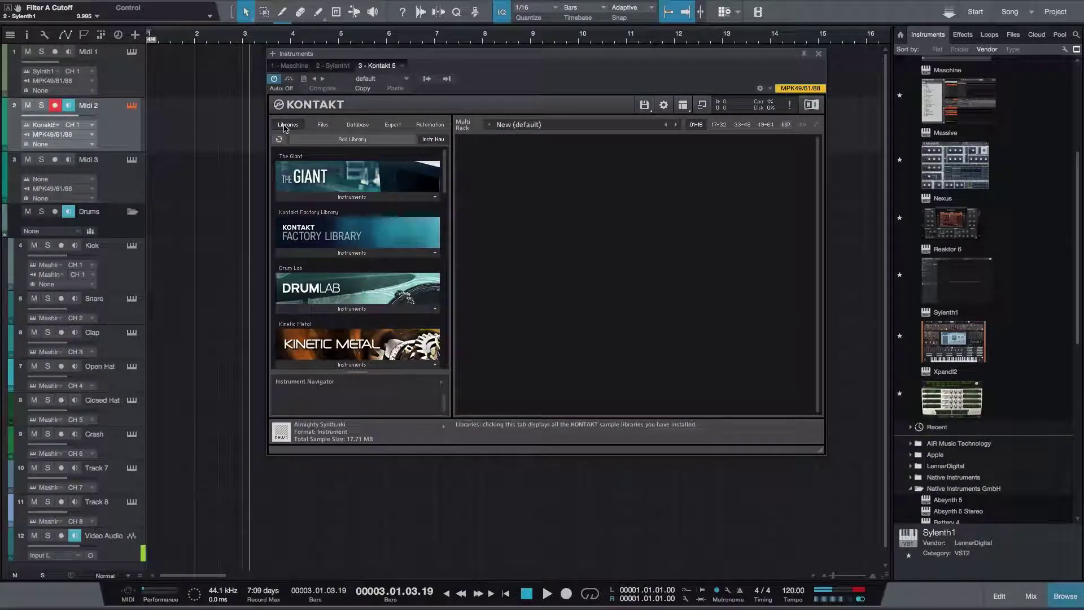
# Browse Kontakt's file tree of preset banks and load Almighty Synth.nki into the rack.
pyautogui.click(322, 125)
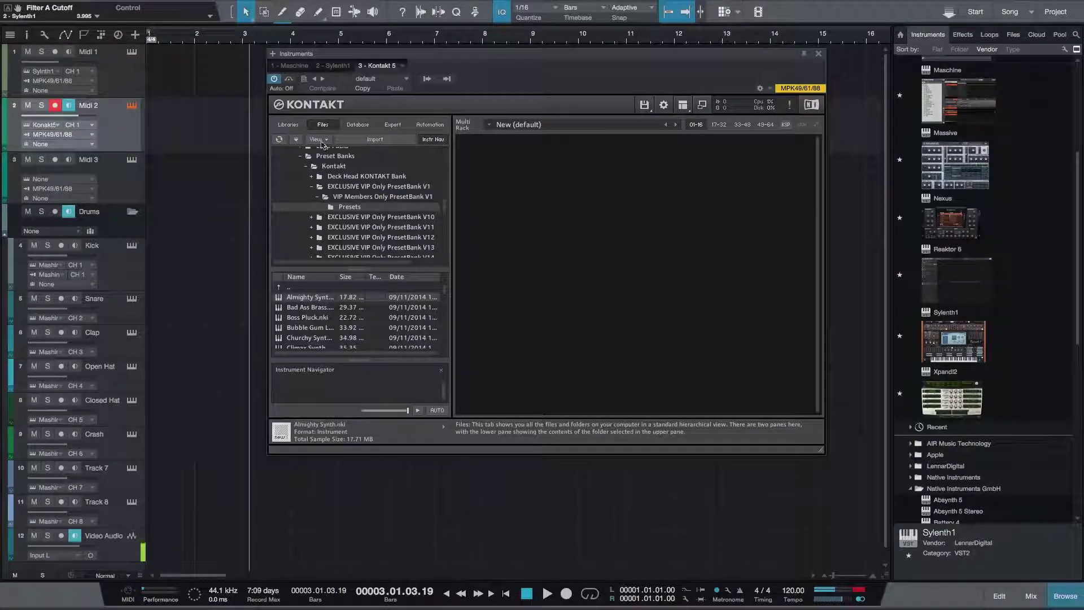
pyautogui.scroll(10, 322, 175)
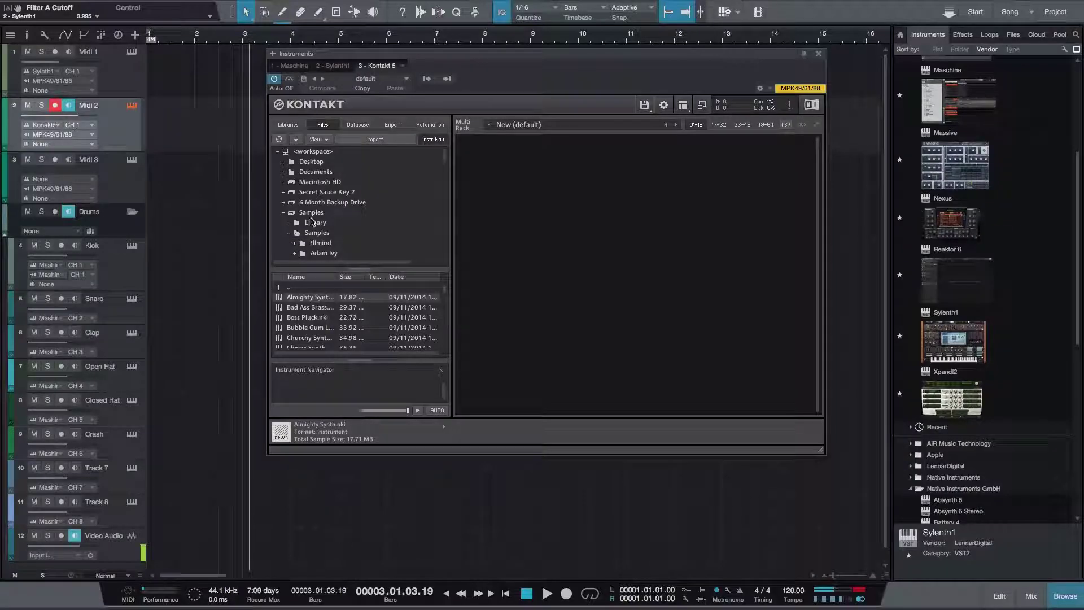
pyautogui.scroll(-10, 327, 195)
pyautogui.scroll(-2, 330, 192)
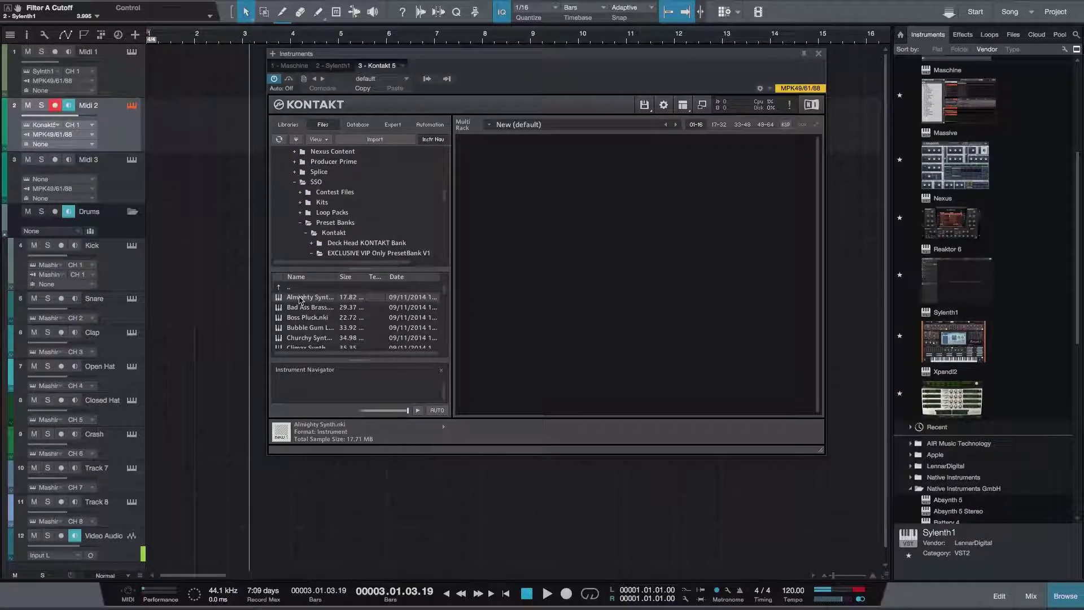
pyautogui.moveTo(300, 299); pyautogui.dragTo(551, 207)
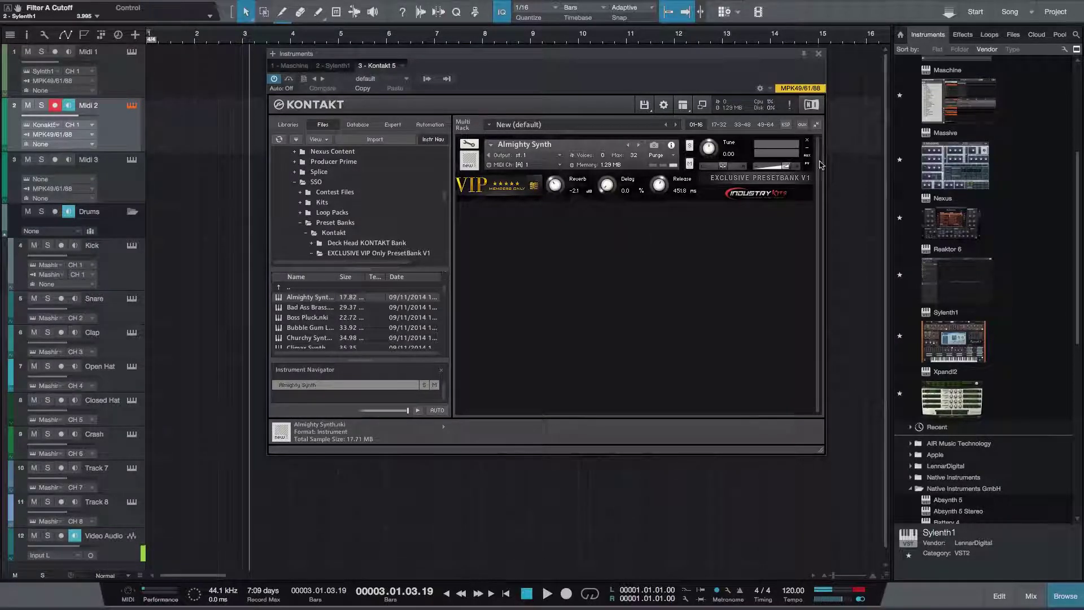
# Replace Almighty Synth in the Kontakt rack with Bad Ass Brass.nki, and that instrument in turn with Boss Pluck.nki.
pyautogui.click(808, 141)
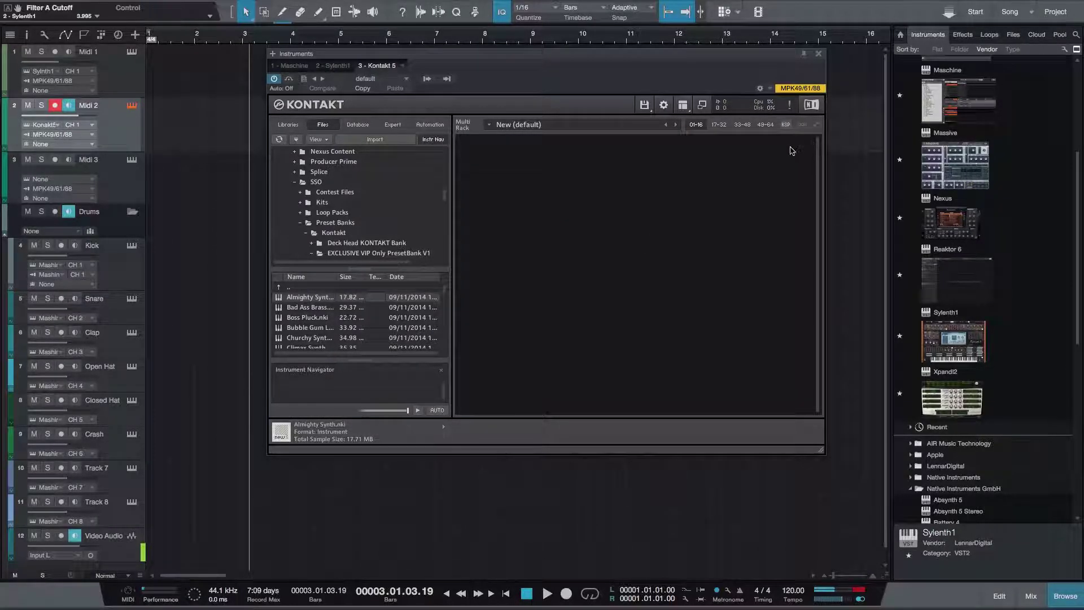
pyautogui.click(358, 307)
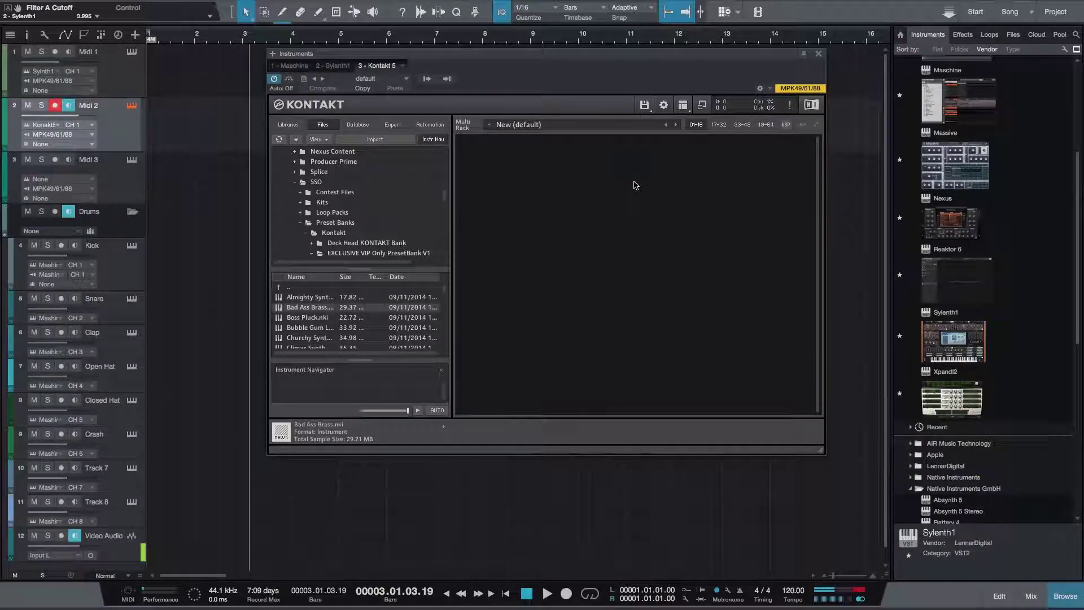
pyautogui.moveTo(619, 193); pyautogui.dragTo(624, 198)
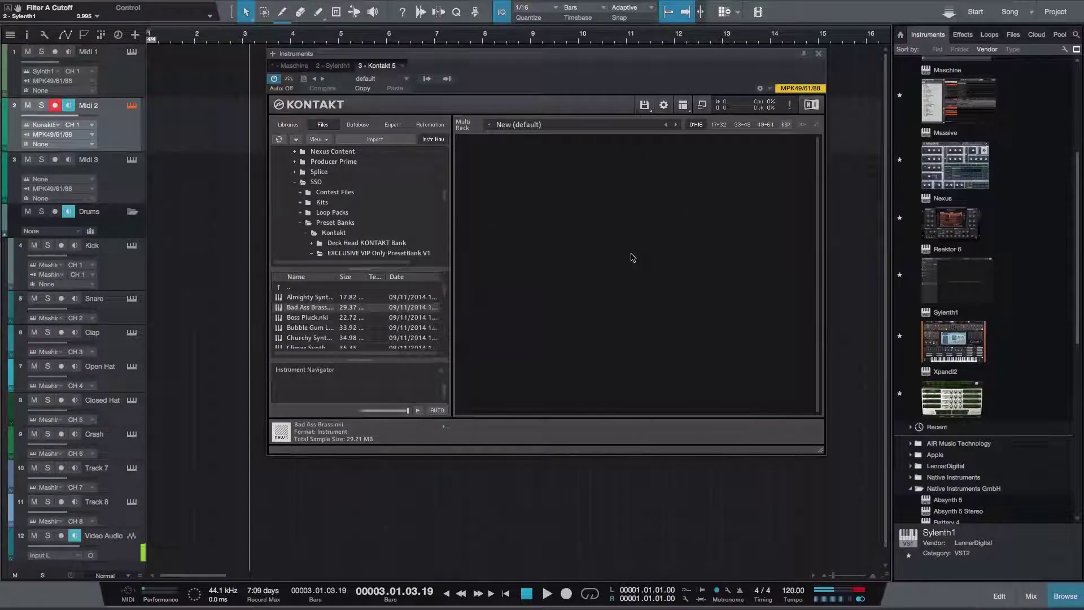
pyautogui.click(319, 318)
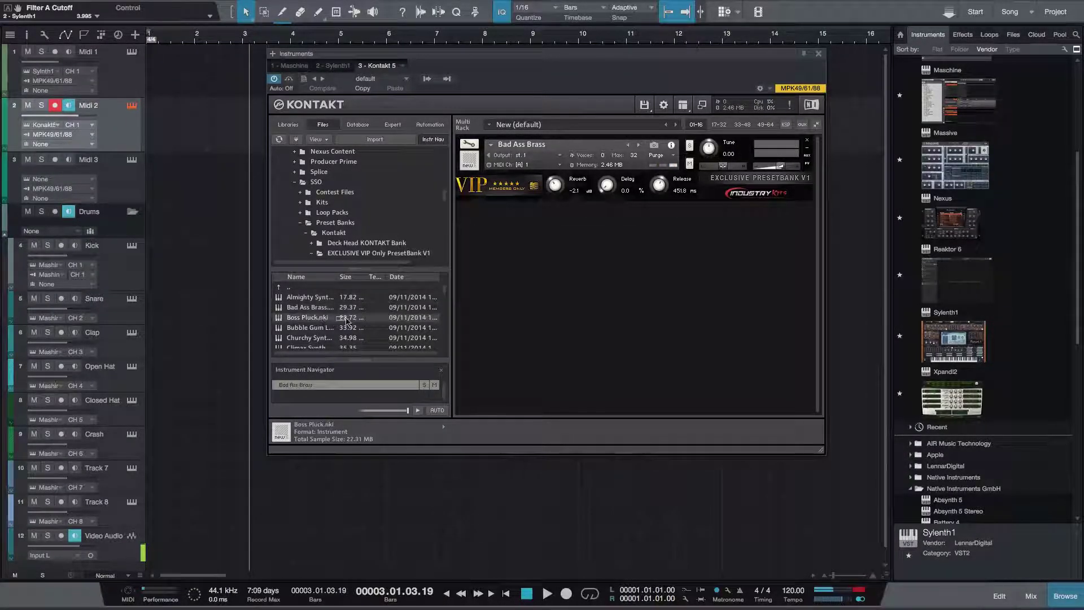
pyautogui.moveTo(647, 167); pyautogui.dragTo(645, 169)
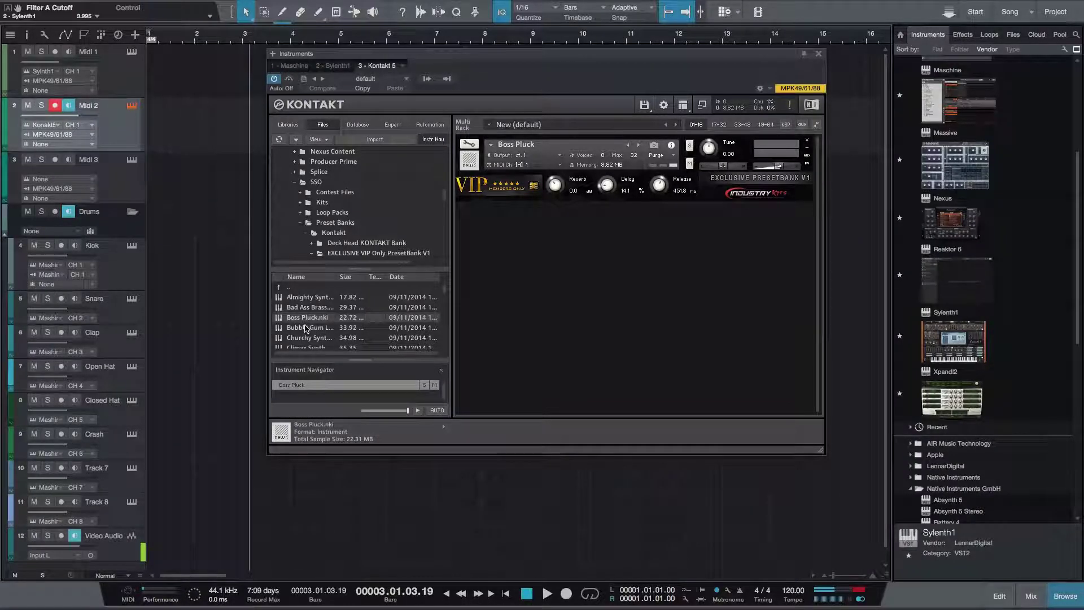
# Add Bubble Gum Lead.nki as a second instrument below Boss Pluck in the rack and remove it again.
pyautogui.moveTo(293, 332); pyautogui.dragTo(624, 224)
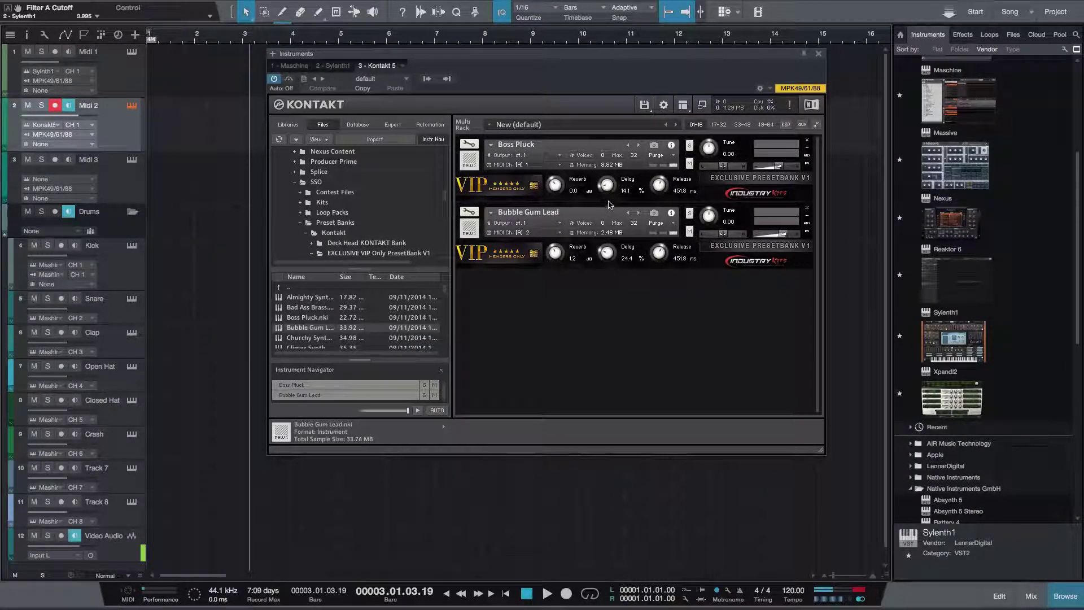
pyautogui.click(807, 208)
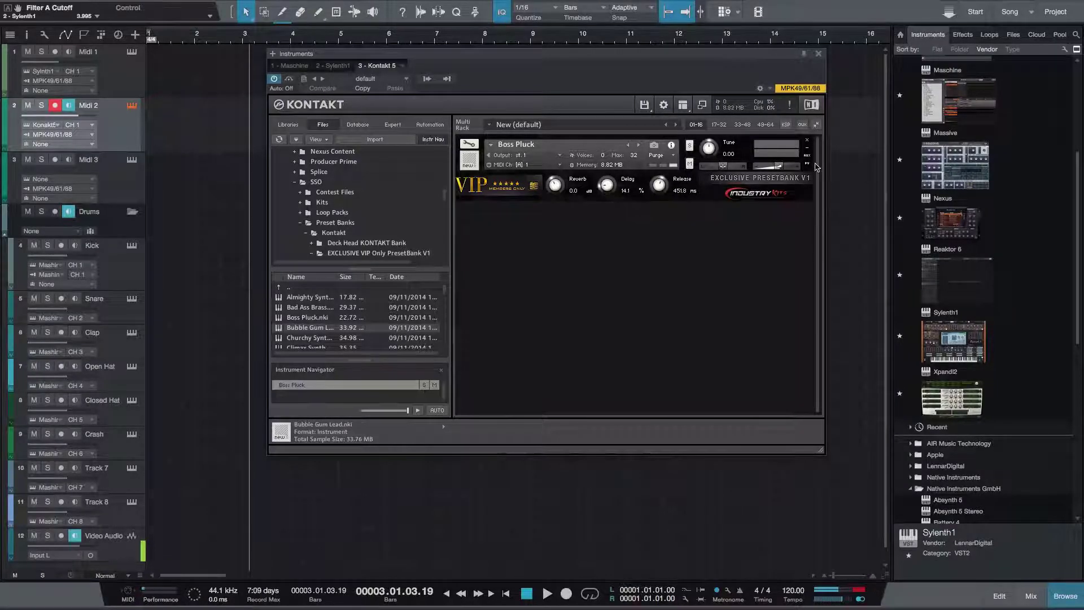
pyautogui.click(320, 299)
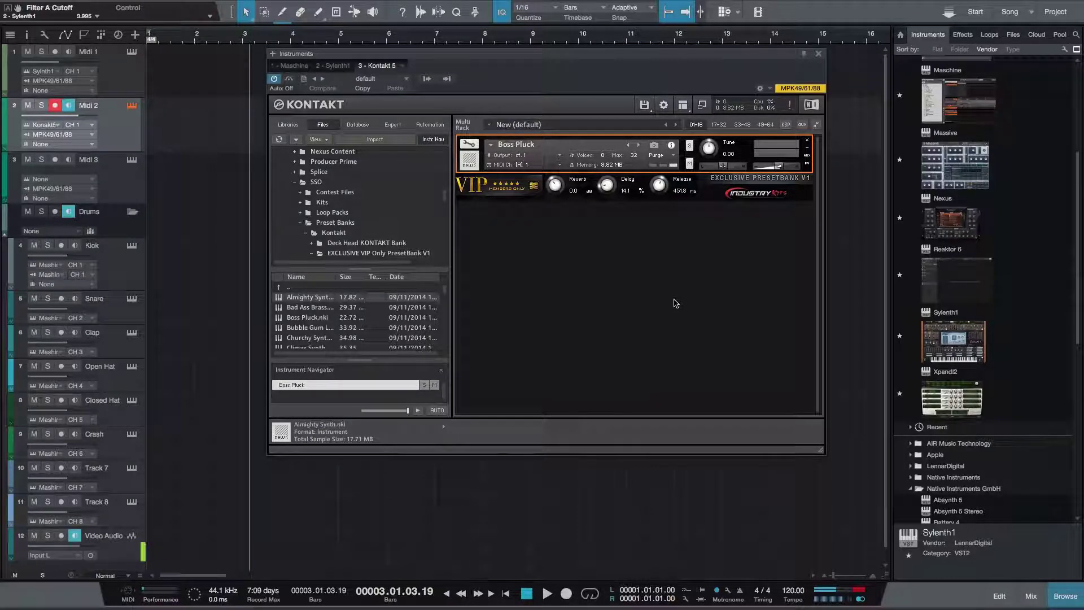
# Close Kontakt 5 and open the Maschine instrument of the Kick track, placing its window beside the track list.
pyautogui.moveTo(772, 54); pyautogui.dragTo(775, 64)
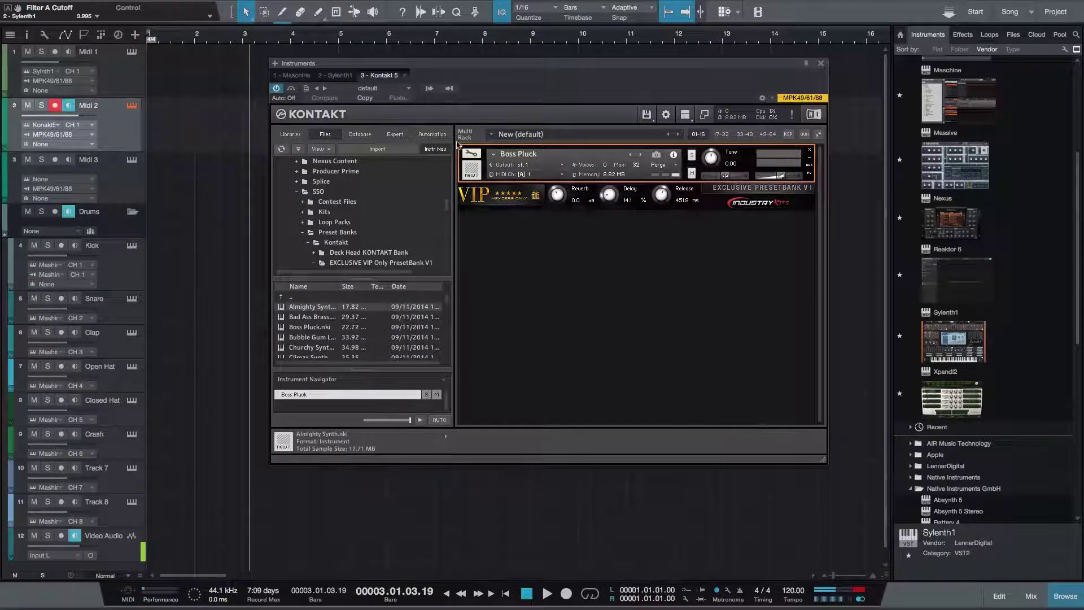
pyautogui.click(822, 63)
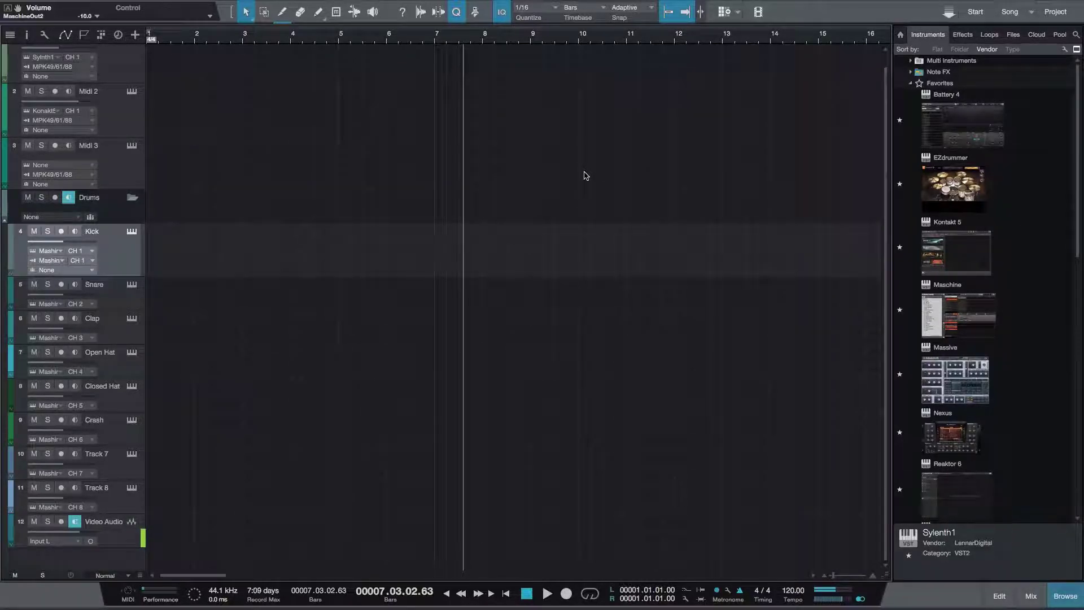
pyautogui.click(132, 232)
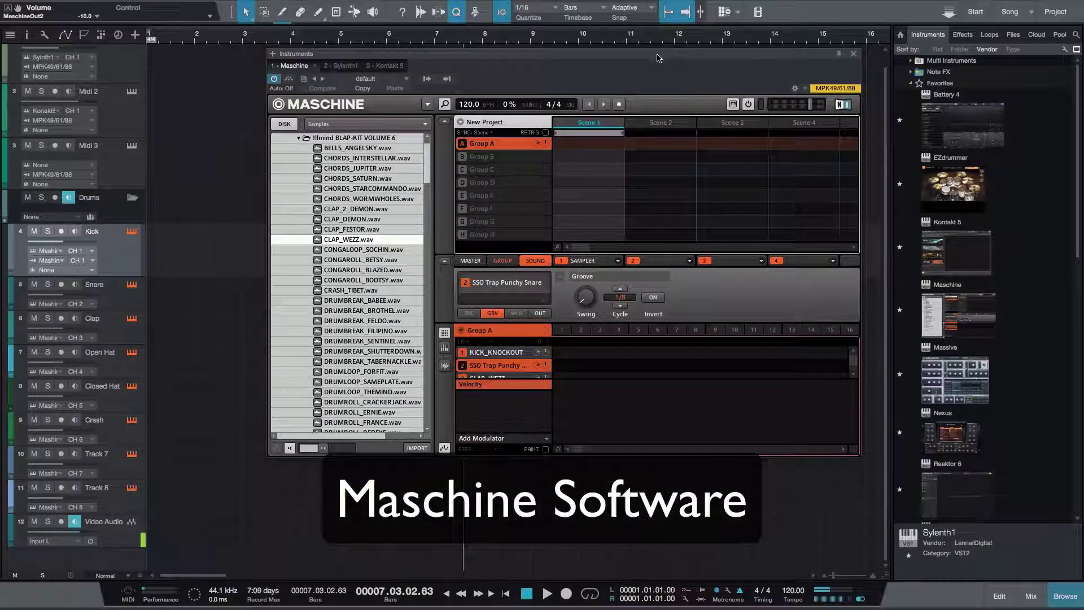
pyautogui.moveTo(658, 58); pyautogui.dragTo(618, 63)
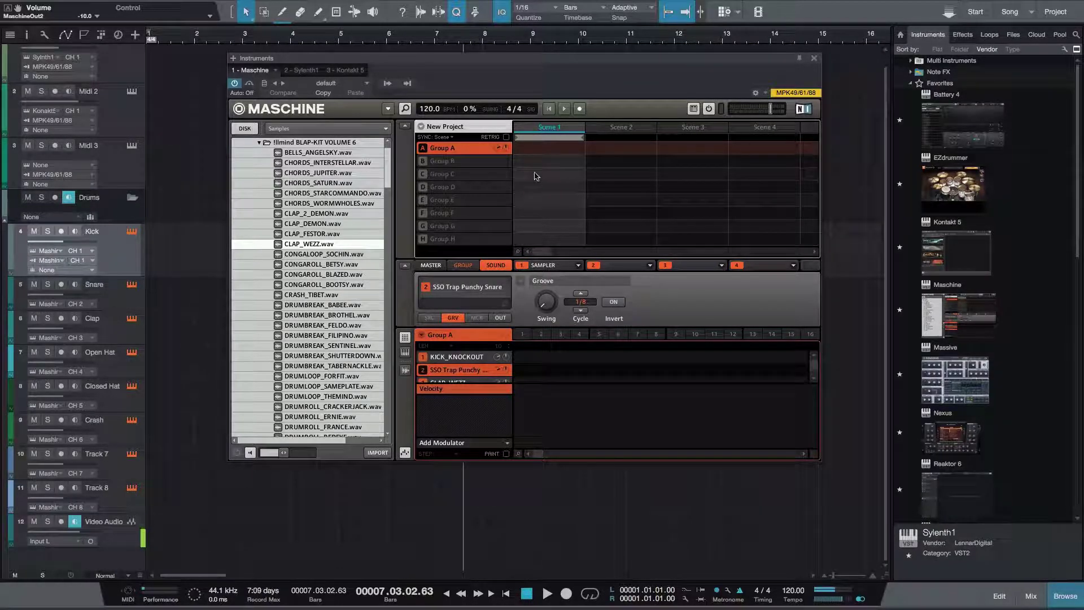
pyautogui.moveTo(465, 62); pyautogui.dragTo(574, 58)
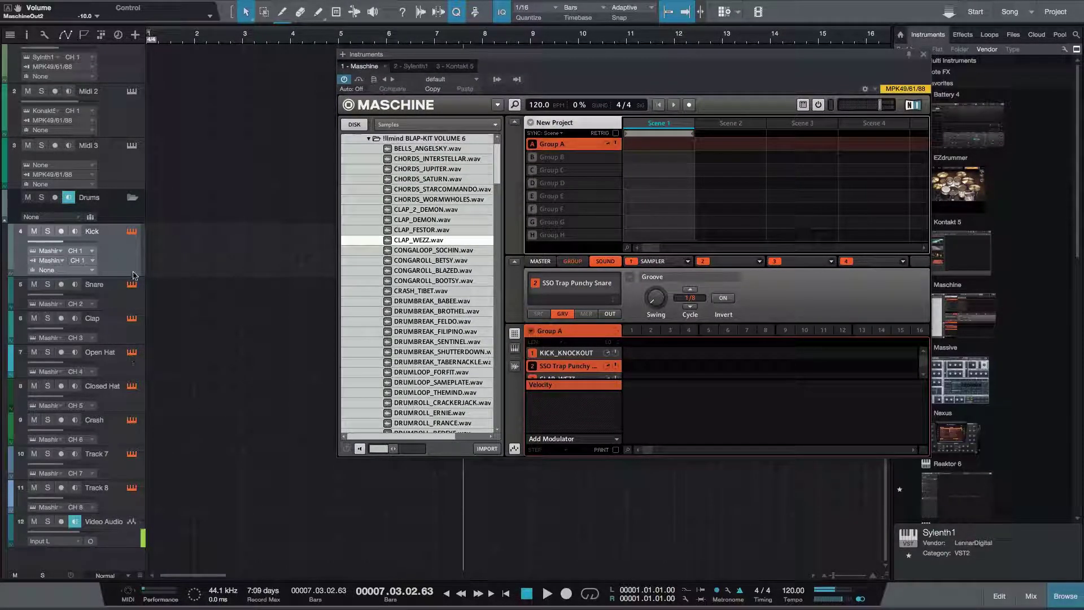
pyautogui.moveTo(600, 61); pyautogui.dragTo(417, 66)
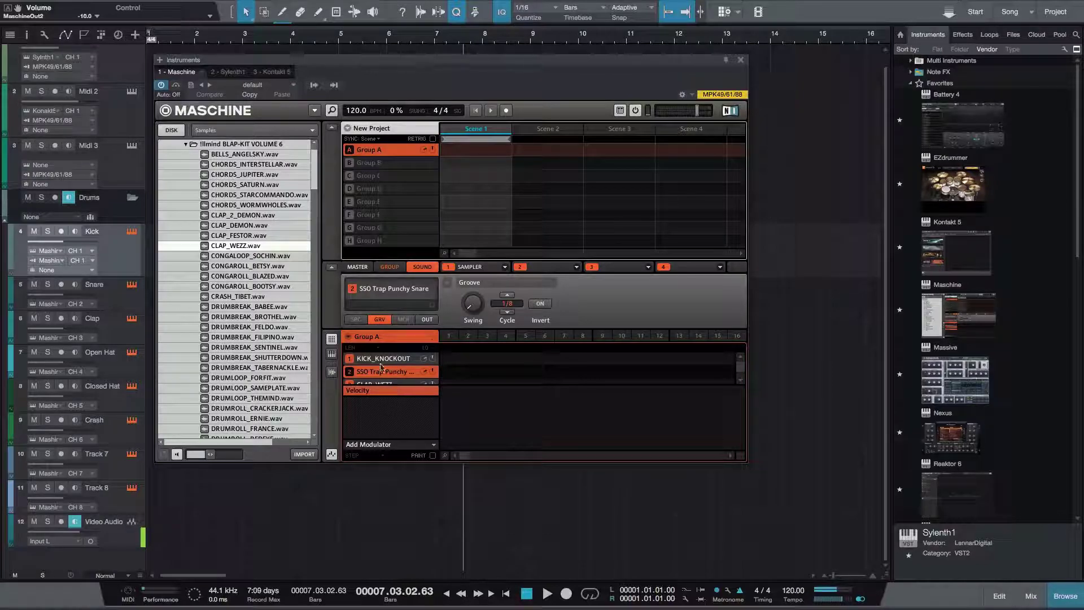
# Select the CLAP_WEZZ sound in Group A and review Maschine's library view and the disk locations available for samples.
pyautogui.click(380, 382)
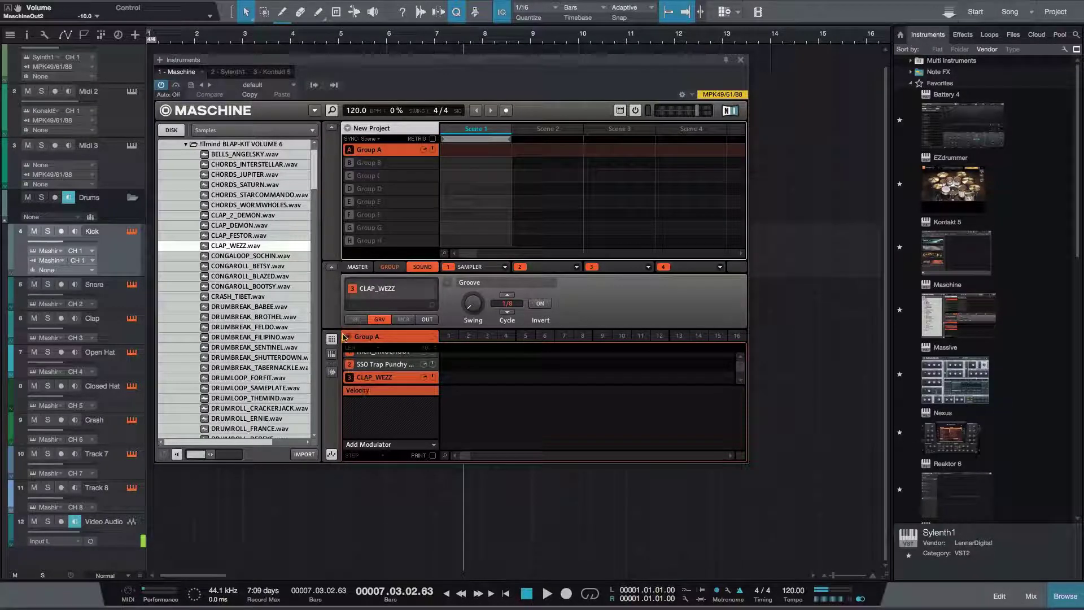
pyautogui.click(254, 130)
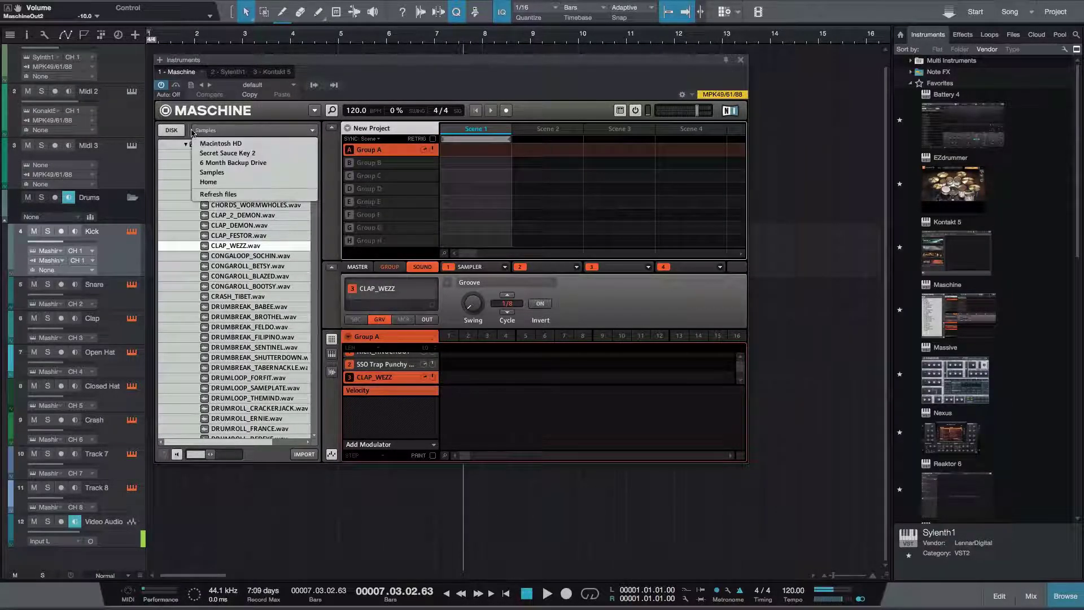
pyautogui.click(172, 130)
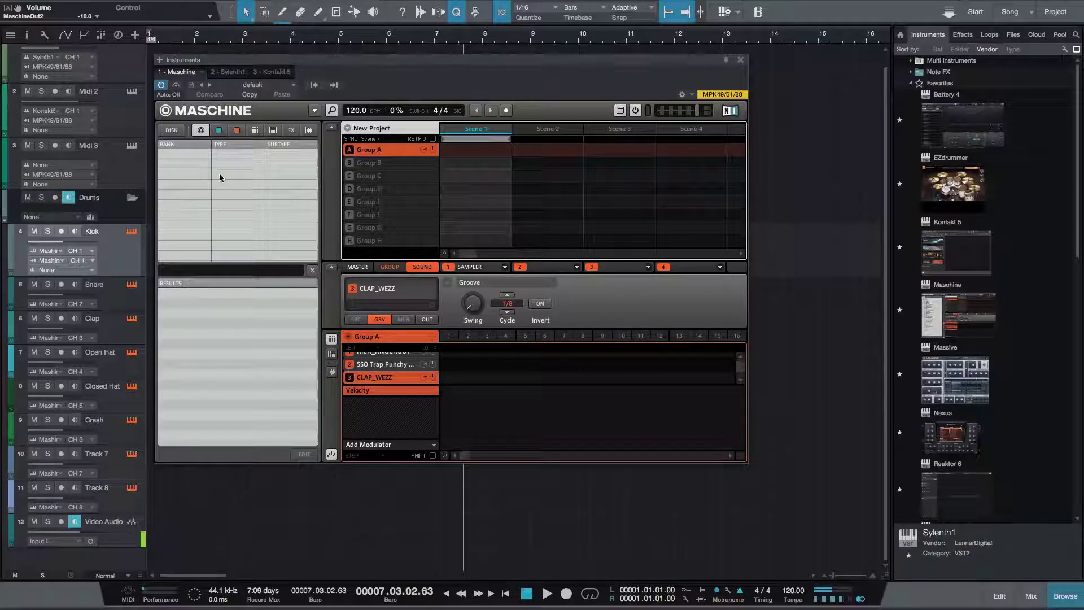
pyautogui.click(175, 136)
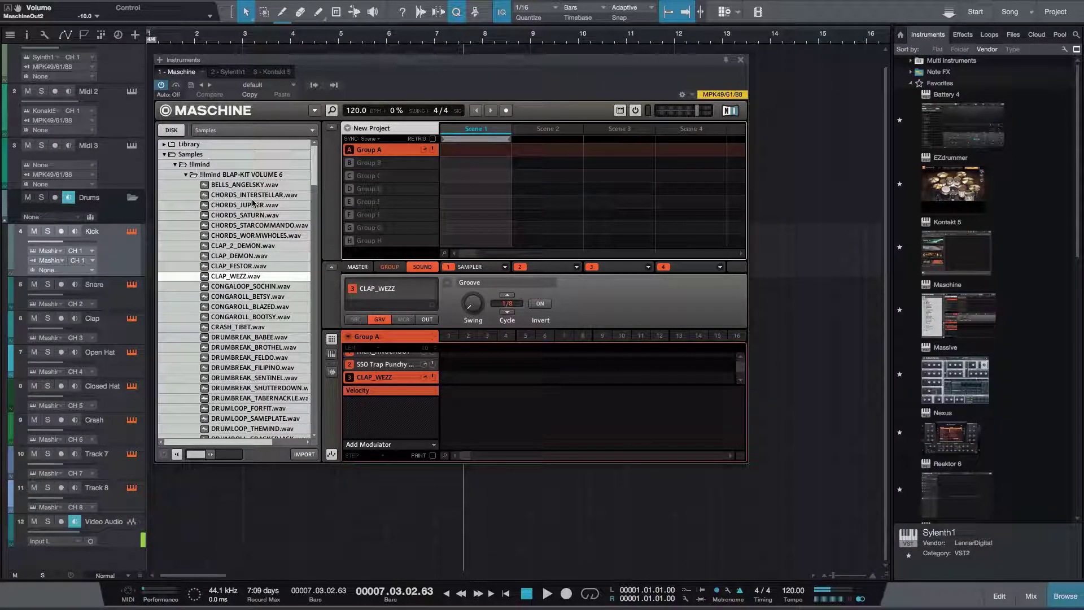
pyautogui.click(216, 133)
pyautogui.click(217, 172)
pyautogui.click(216, 132)
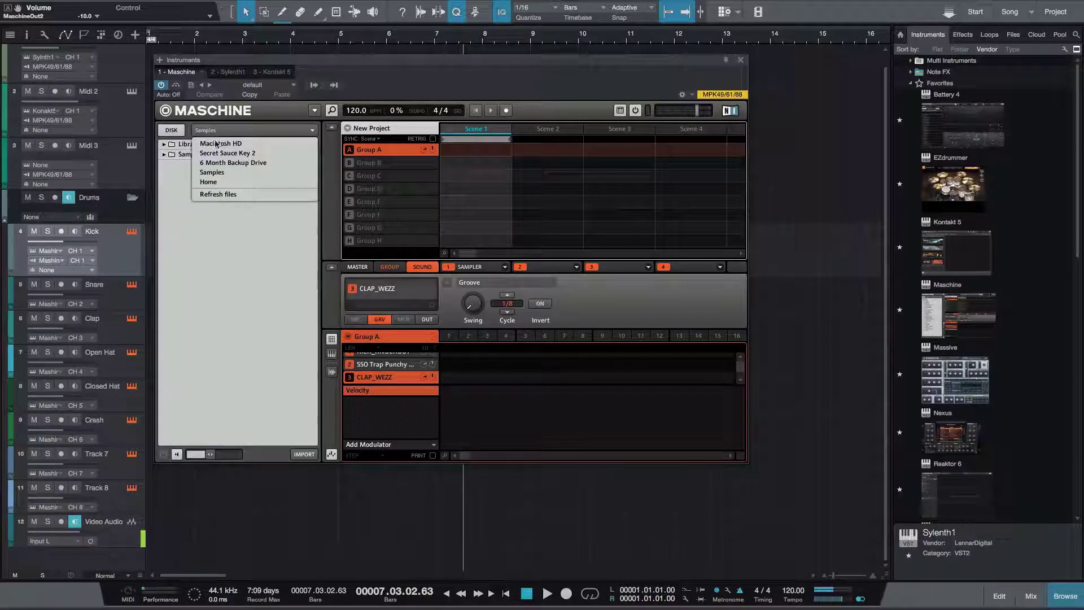
pyautogui.click(164, 171)
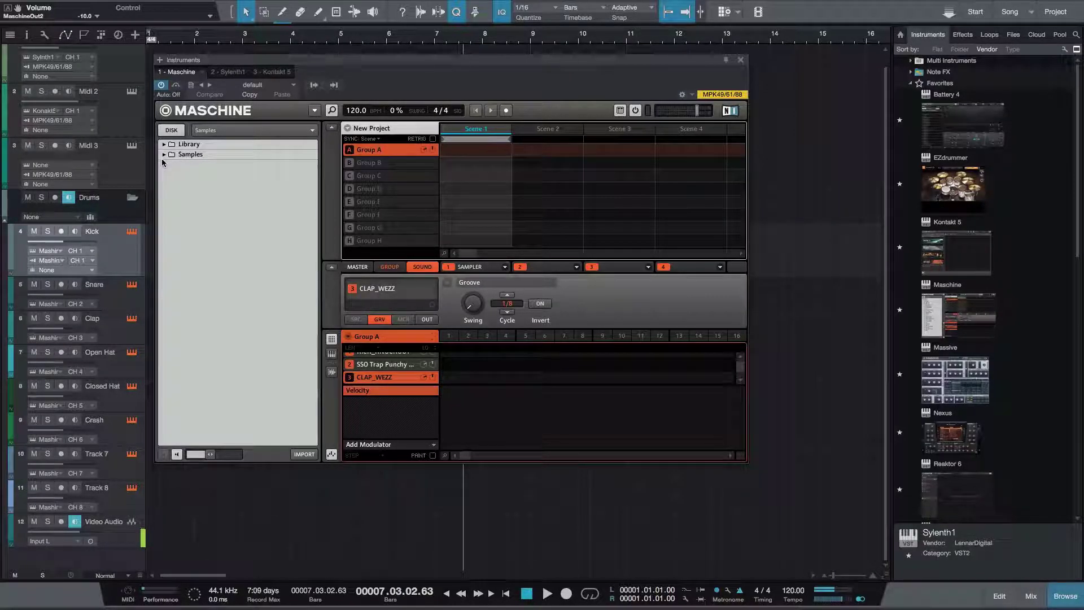
# Expand the Samples and !llmind folders down to the files of !llmind BLAP-KIT VOLUME 6.
pyautogui.click(164, 155)
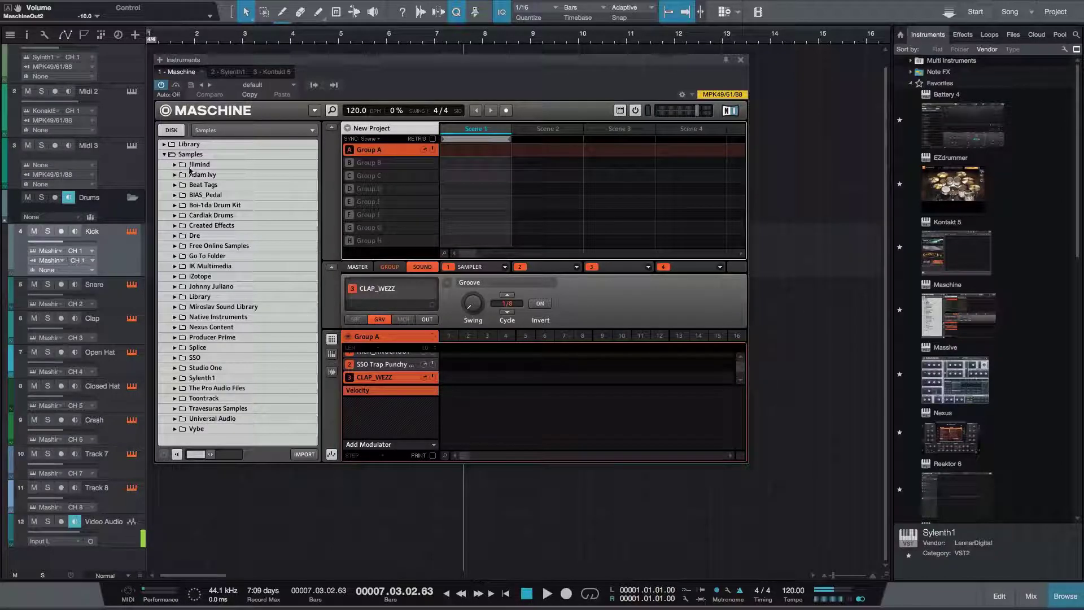
pyautogui.click(175, 167)
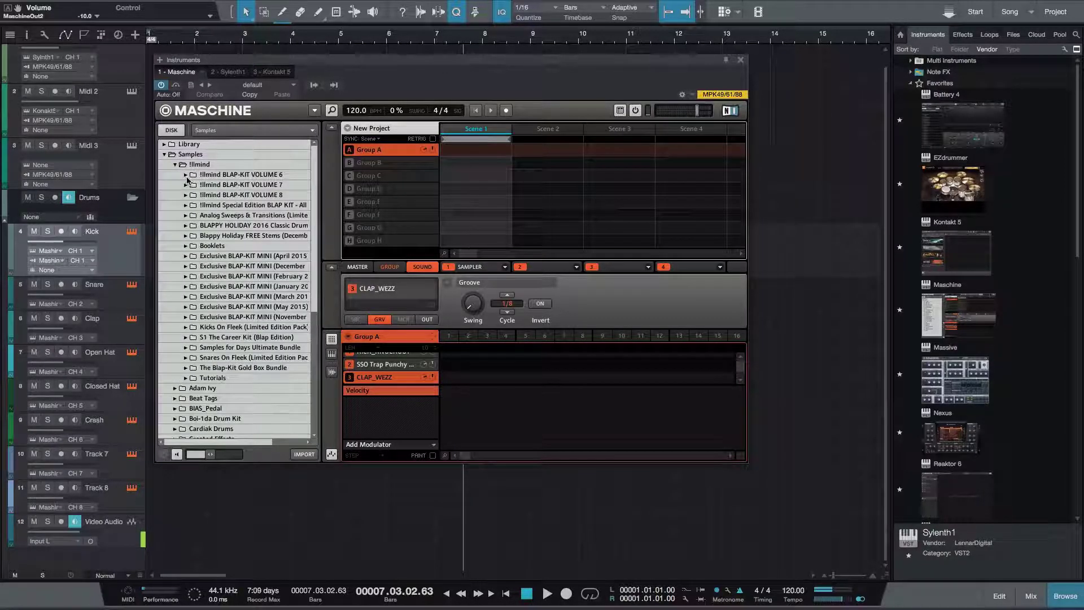
pyautogui.click(187, 184)
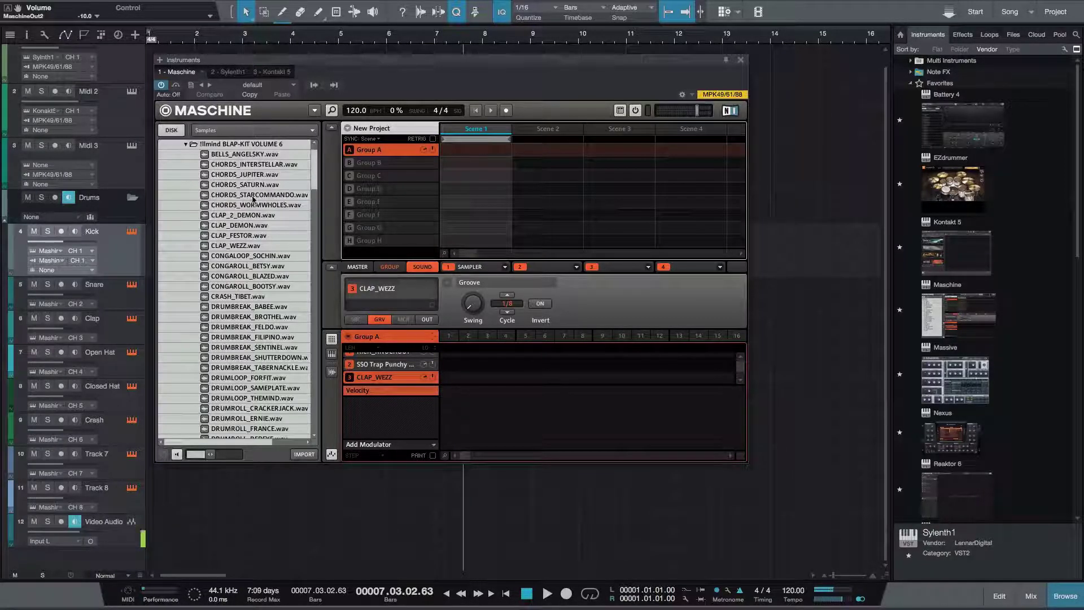
# Audition several samples of the kit, including BELLS_ANGELSKY.wav and HIHAT_COCAINE.wav.
pyautogui.click(240, 154)
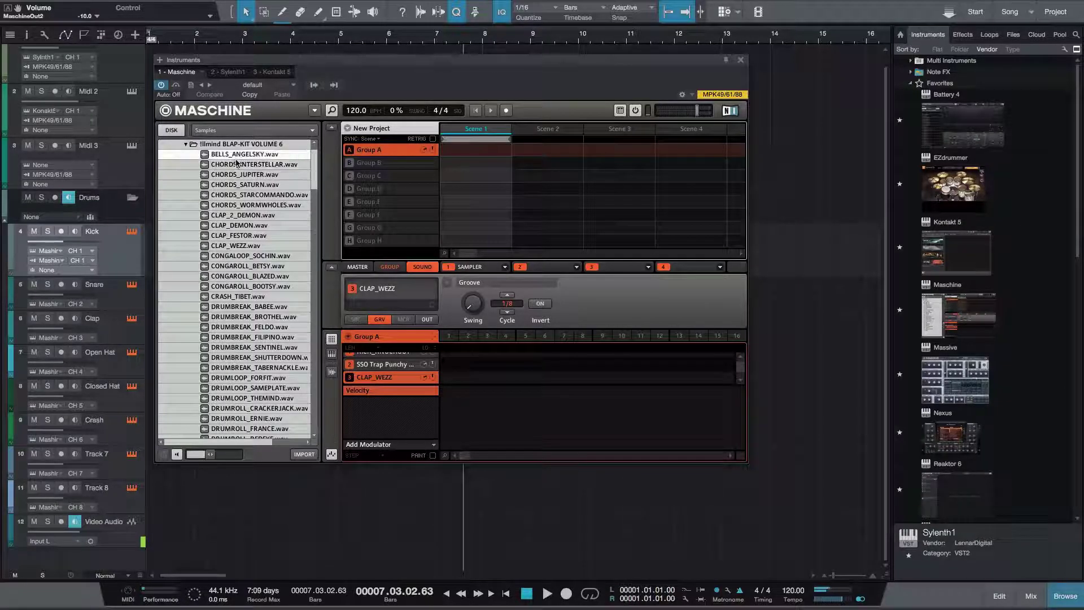
pyautogui.click(239, 351)
pyautogui.click(243, 379)
pyautogui.scroll(-5, 243, 381)
pyautogui.click(239, 339)
pyautogui.click(226, 398)
pyautogui.scroll(-7, 229, 398)
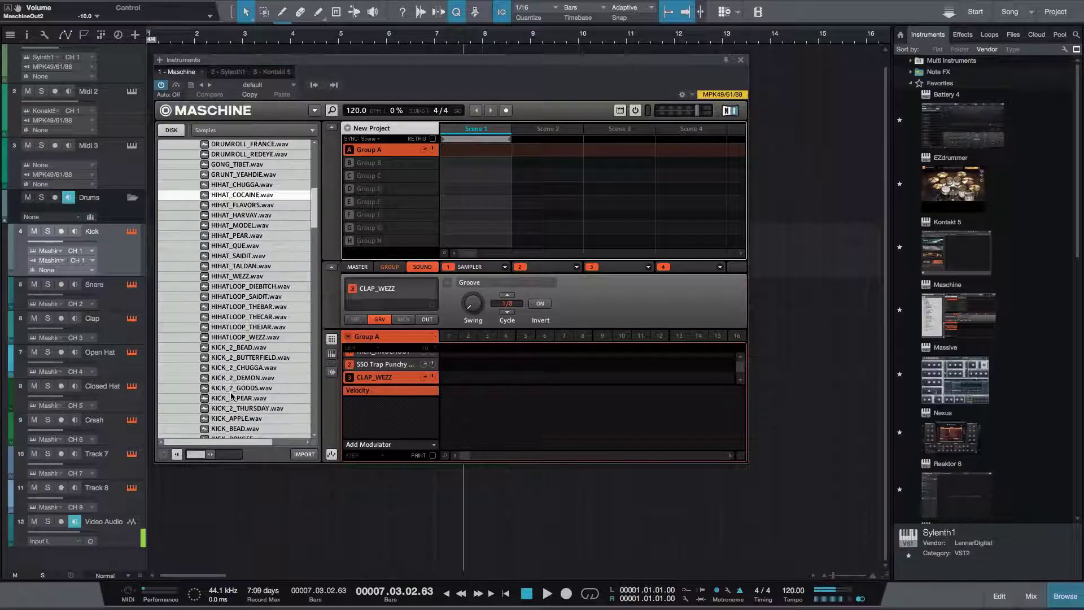
# Load KICK_2_BUTTERFIELD.wav into the third sound of Group A in place of CLAP_WEZZ and close Maschine.
pyautogui.click(234, 359)
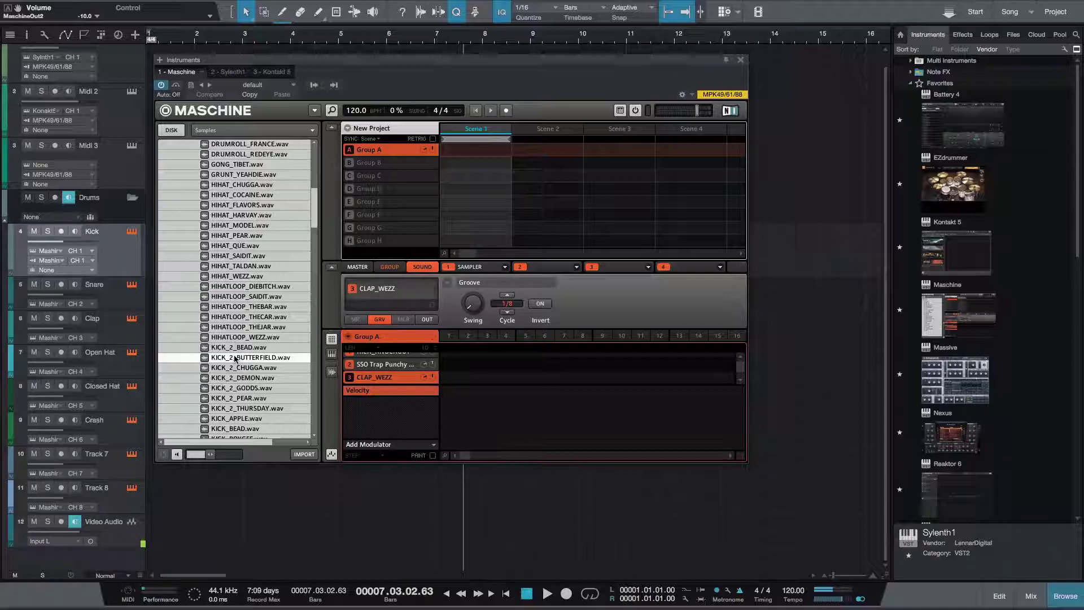
pyautogui.doubleClick(234, 359)
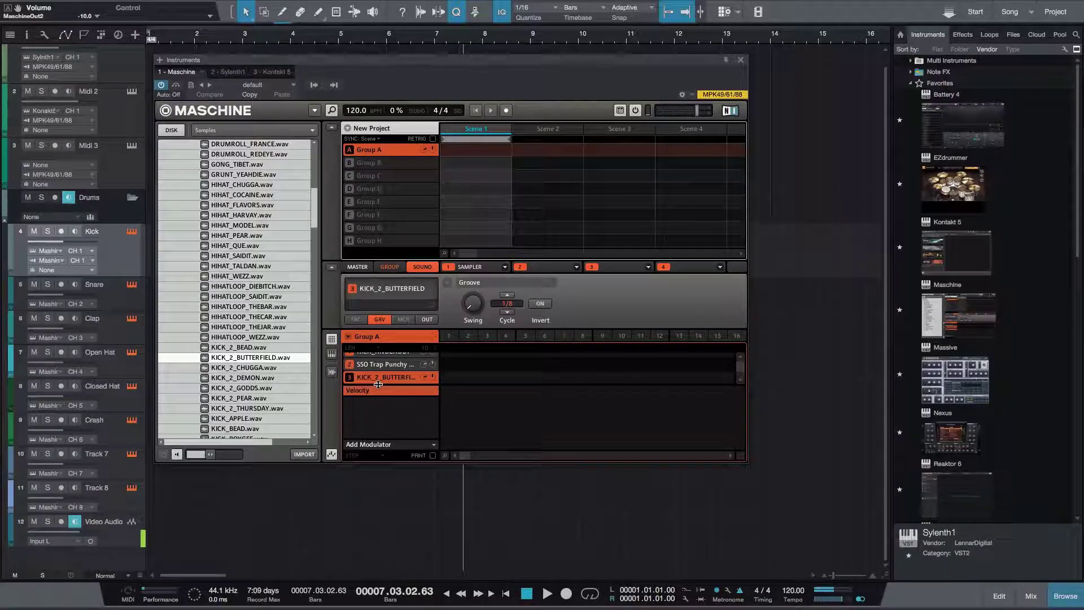
pyautogui.click(740, 60)
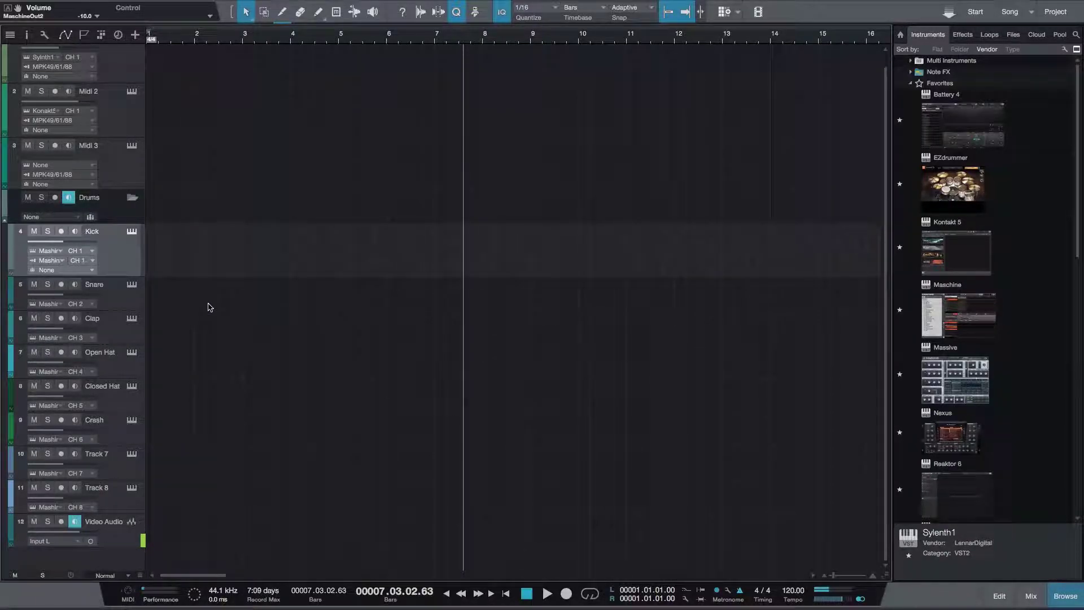
# Arm the Kick and Snare tracks and record a drum pattern on both from the start of the song.
pyautogui.click(61, 232)
pyautogui.click(61, 285)
pyautogui.press('Home')
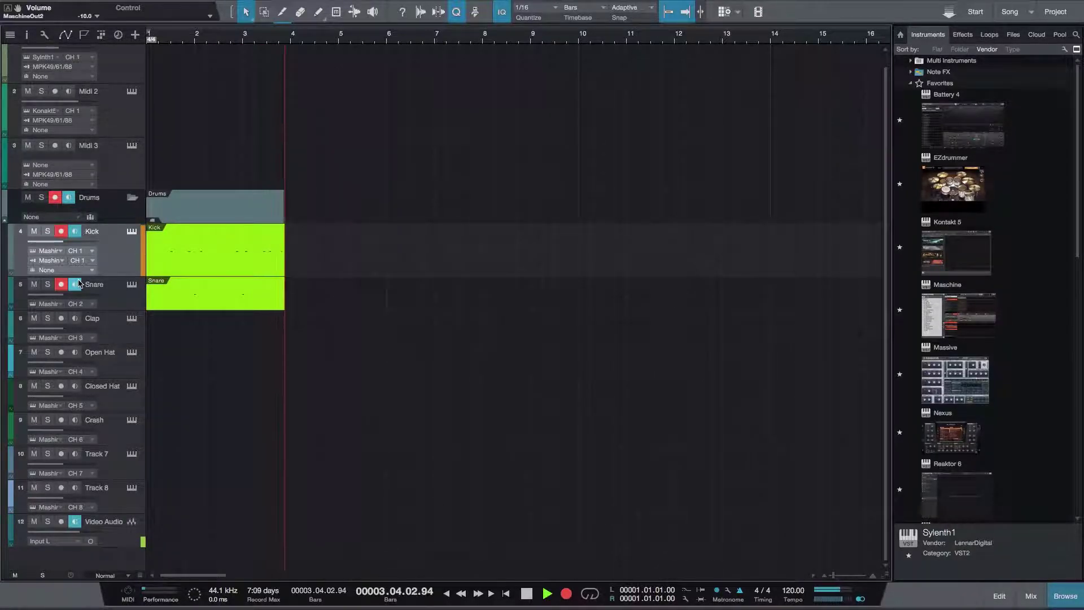
pyautogui.press('space')
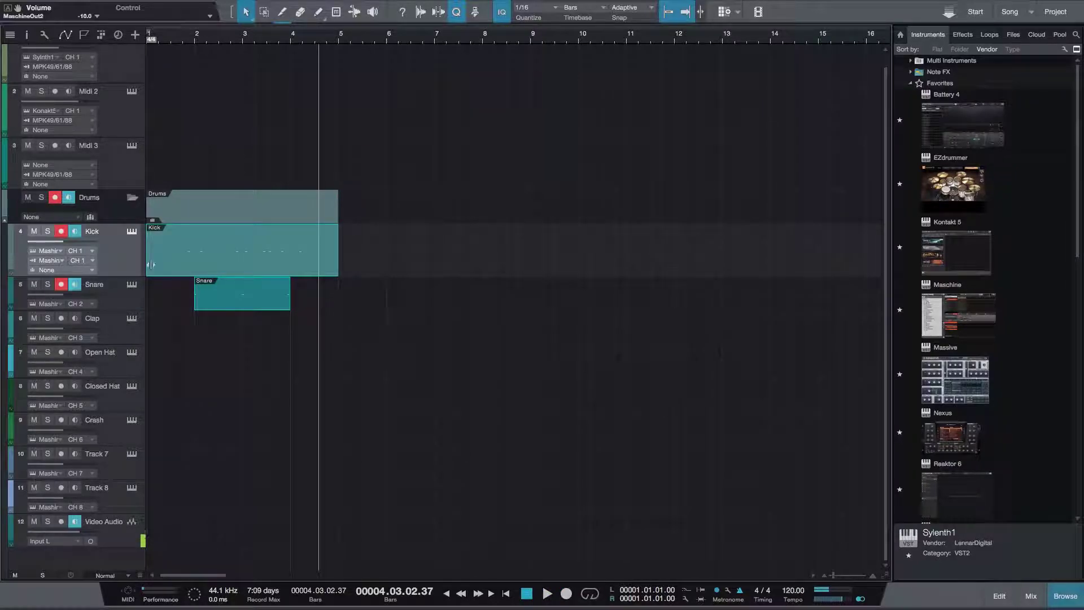
# Extend the Snare part back to bar 1 and lengthen the ends of the Kick and Snare parts by about three quarters of a bar.
pyautogui.moveTo(190, 297); pyautogui.dragTo(146, 297)
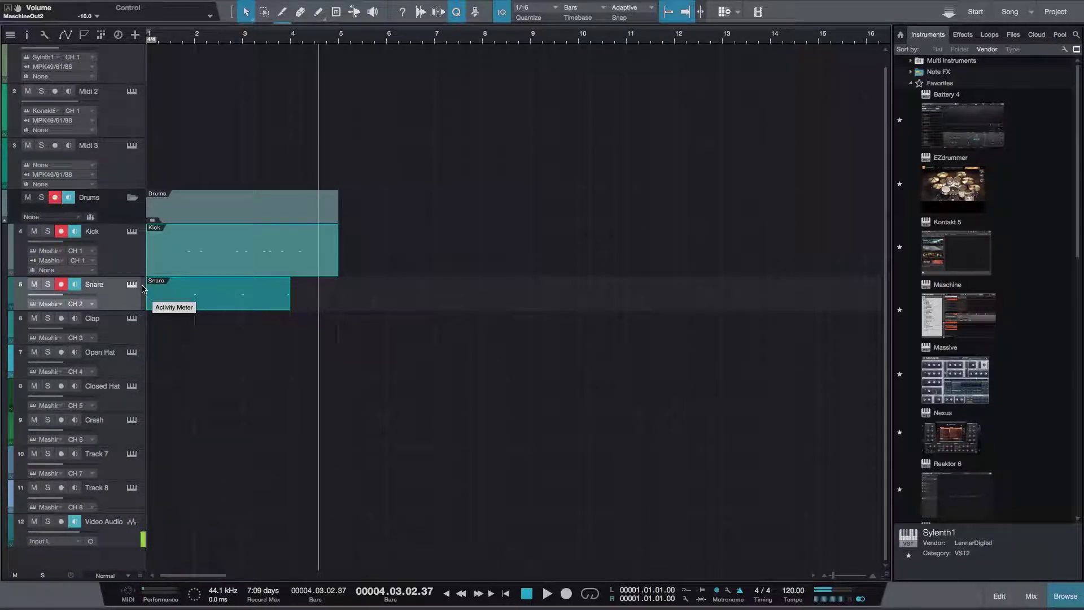
pyautogui.moveTo(290, 294); pyautogui.dragTo(330, 293)
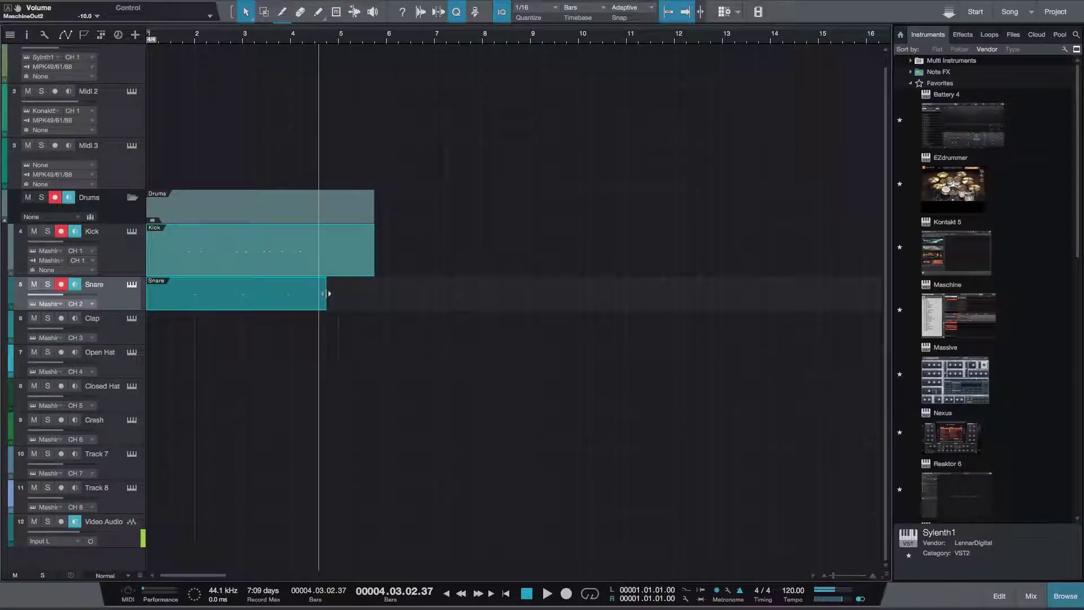
pyautogui.click(187, 222)
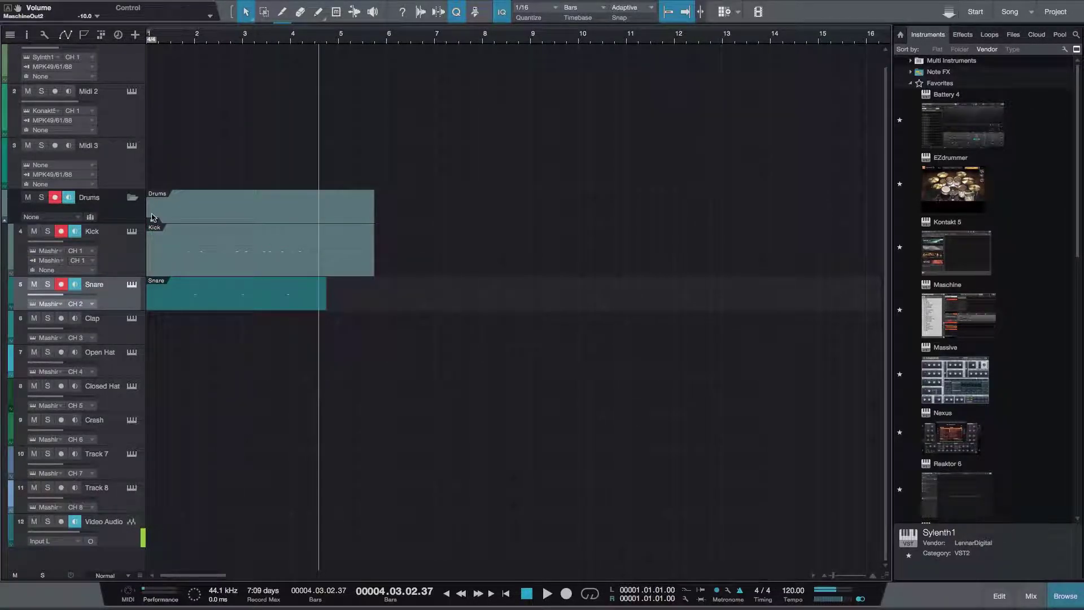
# Reopen Maschine from the Kick track, review its sample folders with BLAP-KIT VOLUME 6 collapsed, and close it.
pyautogui.click(132, 231)
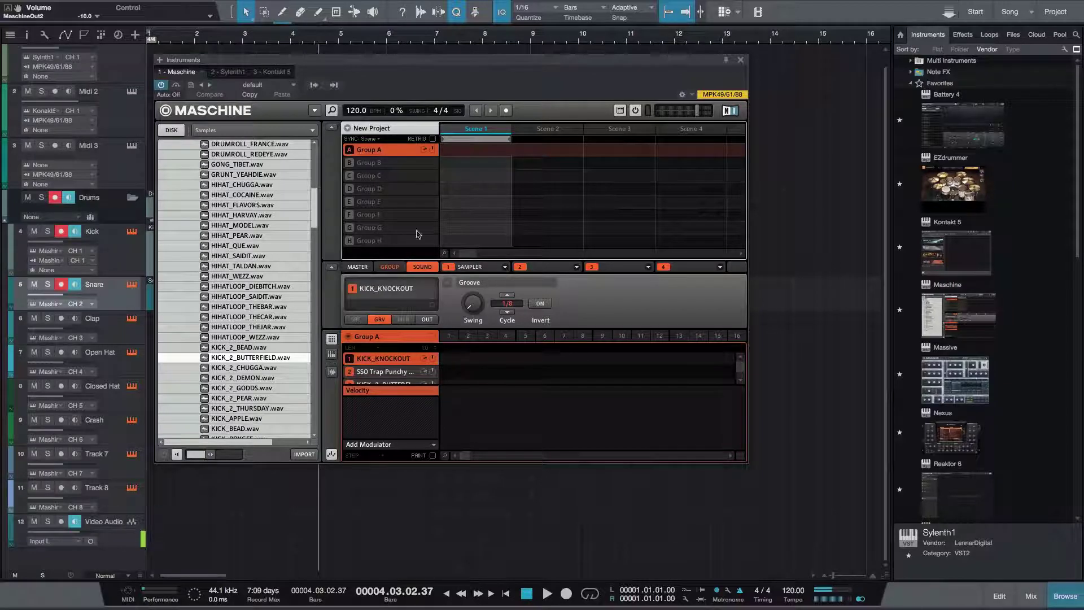
pyautogui.scroll(10, 221, 206)
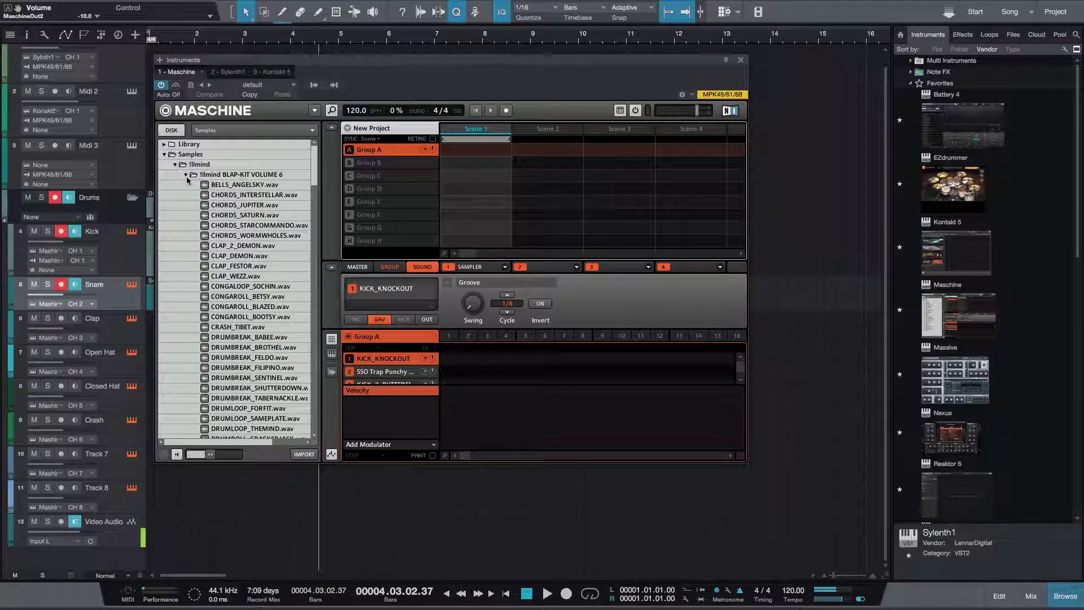
pyautogui.click(186, 176)
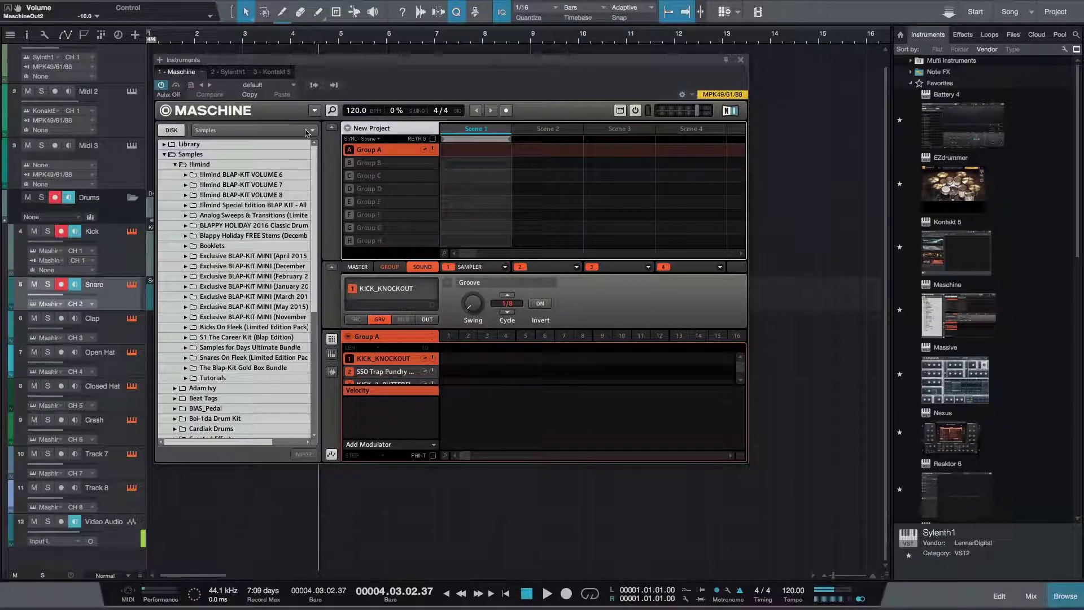
pyautogui.click(742, 61)
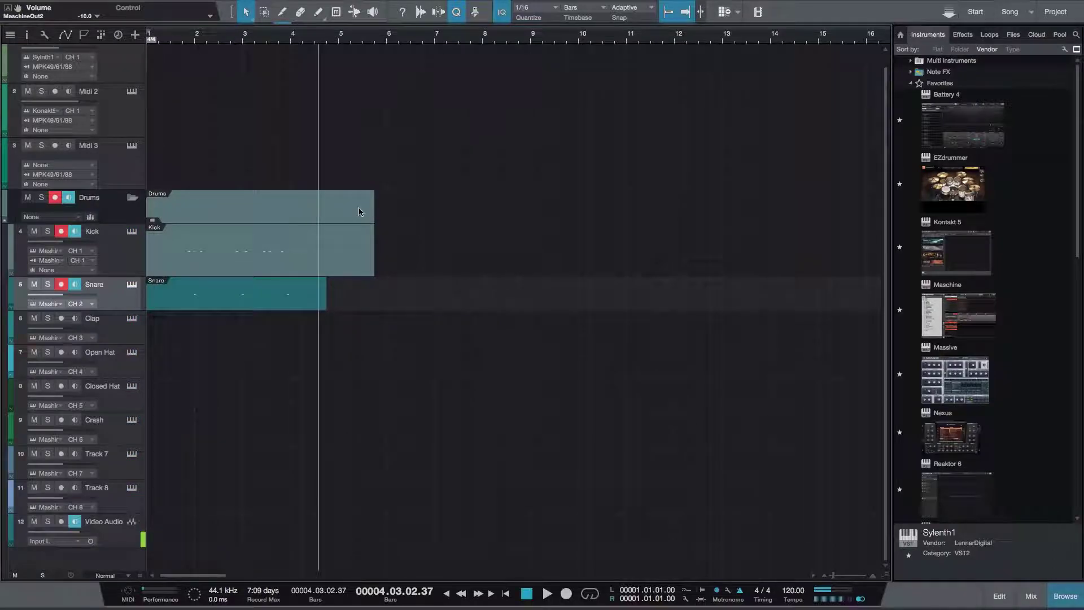